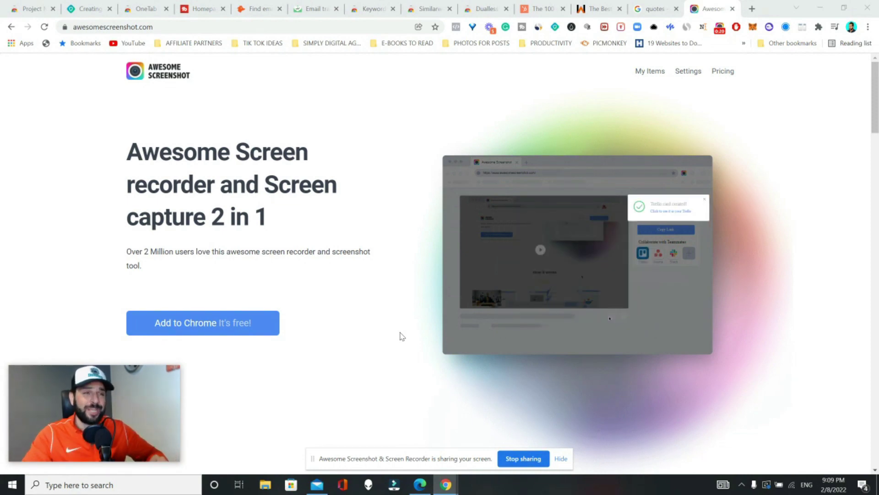
# - Switch to the first tab showing the Project Naptha Chrome Web Store listing
pyautogui.hotkey('ctrl', '1')
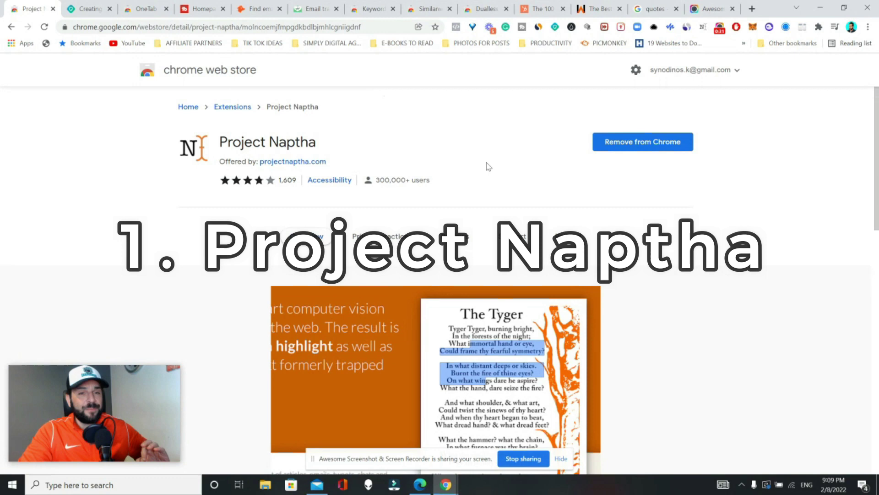
pyautogui.scroll(-2, 453, 206)
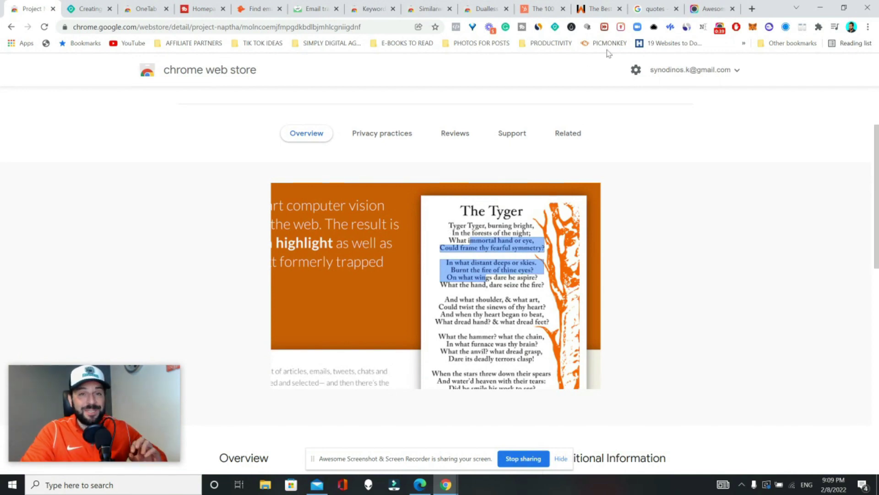
# - Switch to the Google Images results for 'quotes' for the Project Naptha demo
pyautogui.click(649, 10)
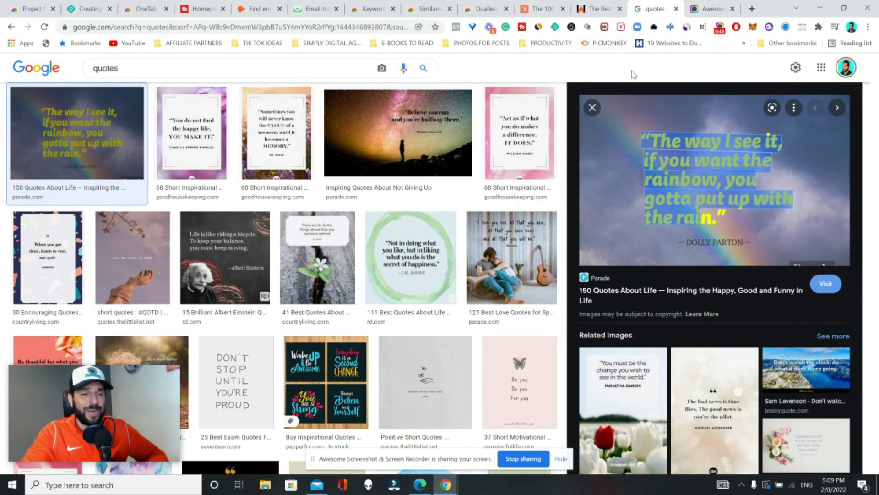
# - Preview a quote image and select the Dolly Parton quote's words with Project Naptha
pyautogui.click(249, 241)
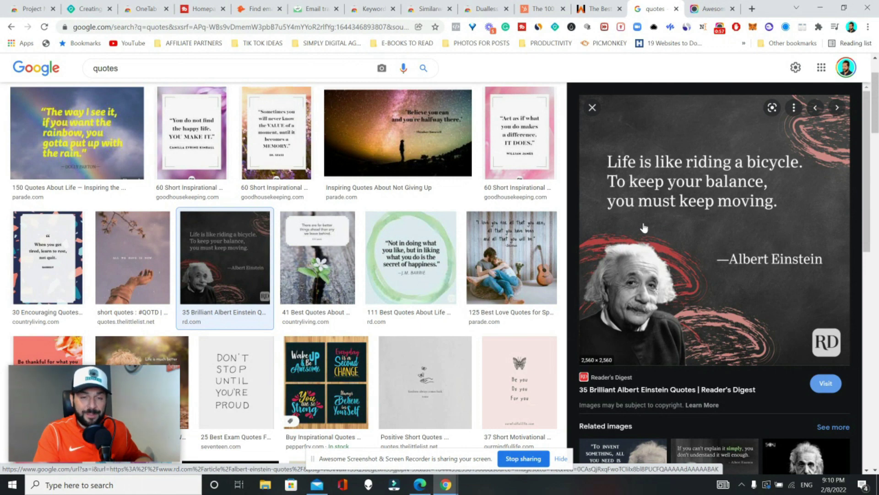
pyautogui.rightClick(703, 27)
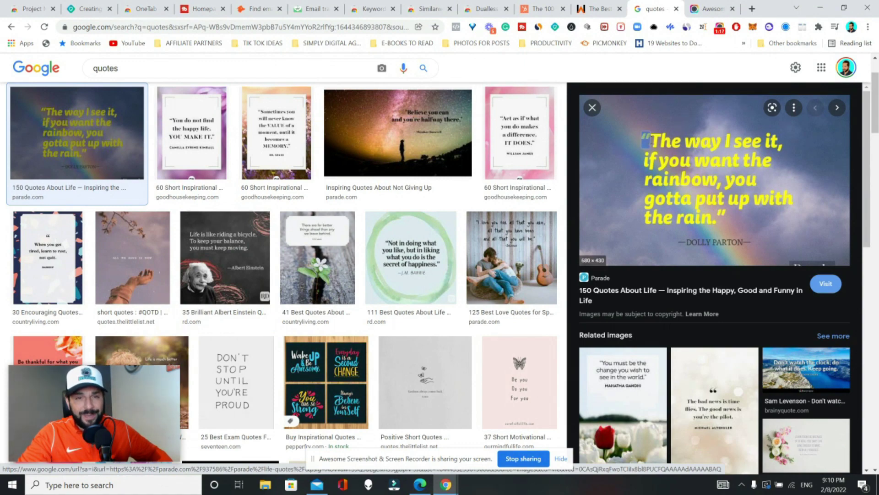
pyautogui.moveTo(650, 142); pyautogui.dragTo(725, 176)
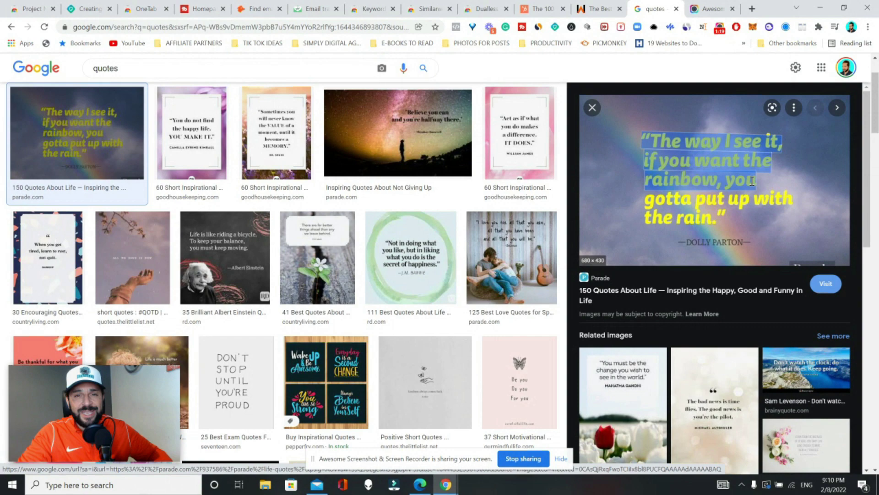
# - Copy the selected quote text and bring up its translate language options
pyautogui.rightClick(718, 160)
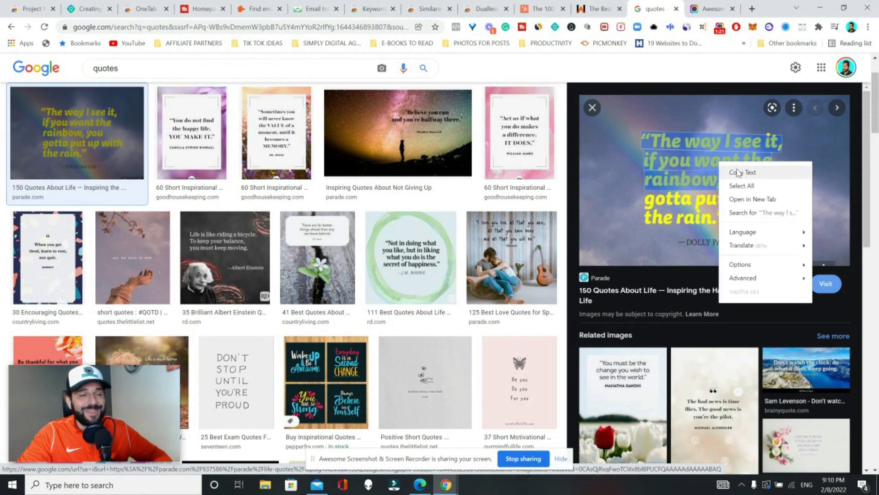
pyautogui.click(736, 170)
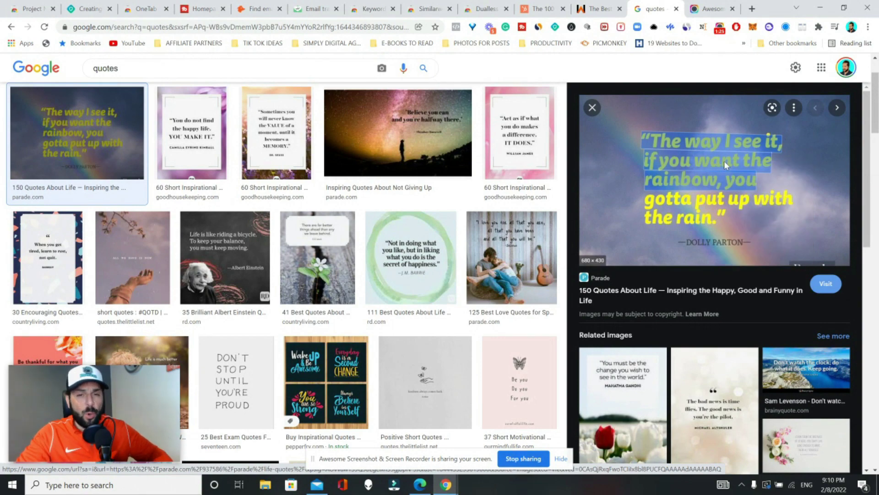
pyautogui.rightClick(724, 162)
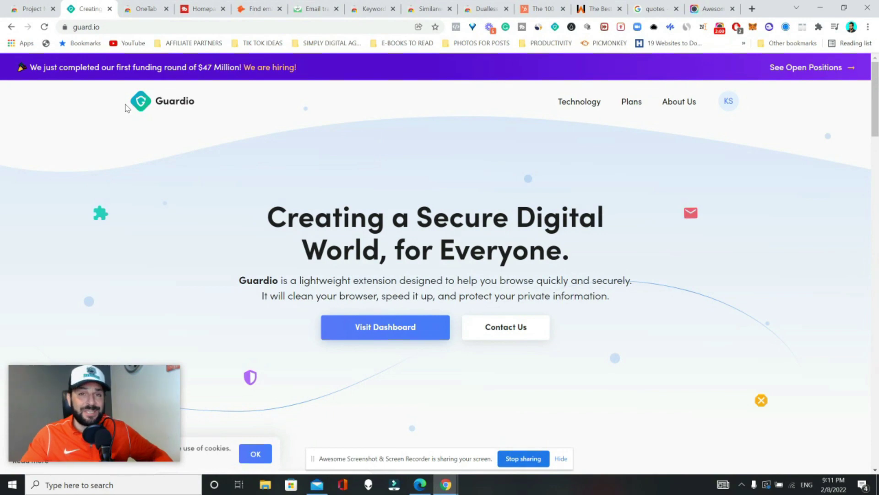
pyautogui.scroll(-4, 126, 108)
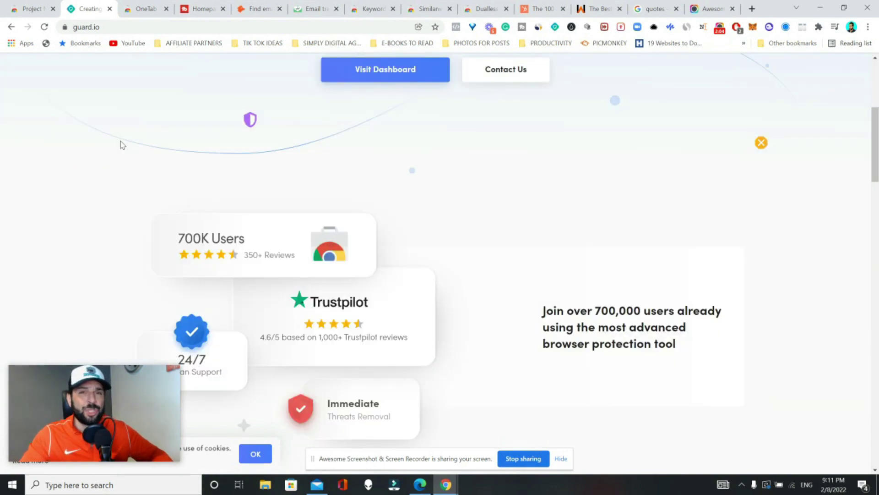
pyautogui.scroll(-2, 122, 145)
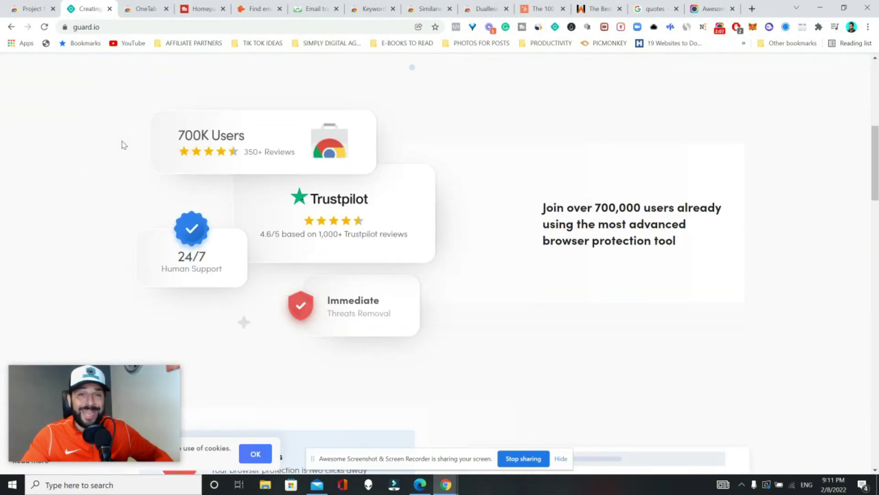
pyautogui.scroll(5, 120, 179)
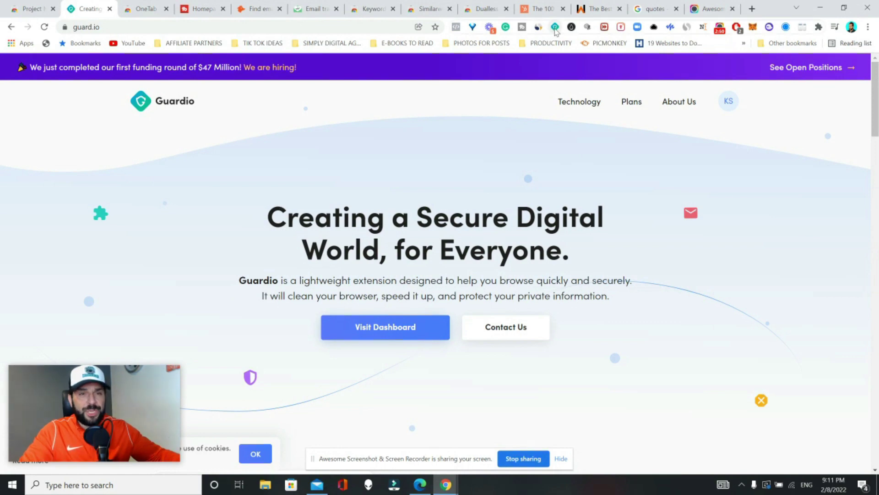
# - View the Guardio dashboard's Information Leaks details and installed extensions report
pyautogui.click(555, 29)
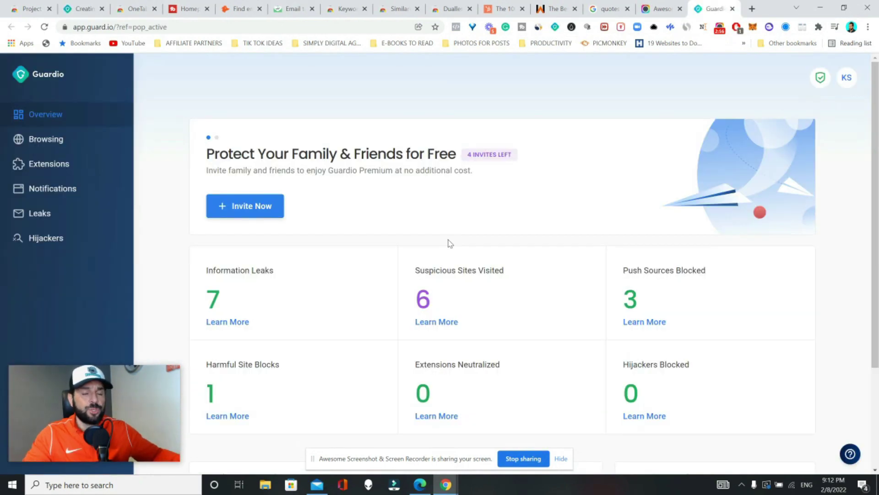
pyautogui.scroll(-1, 411, 243)
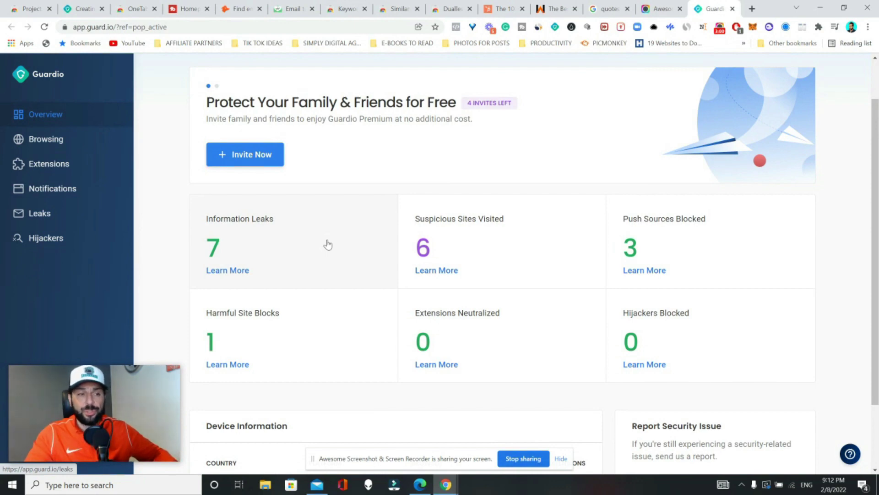
pyautogui.click(231, 257)
pyautogui.scroll(-1, 344, 206)
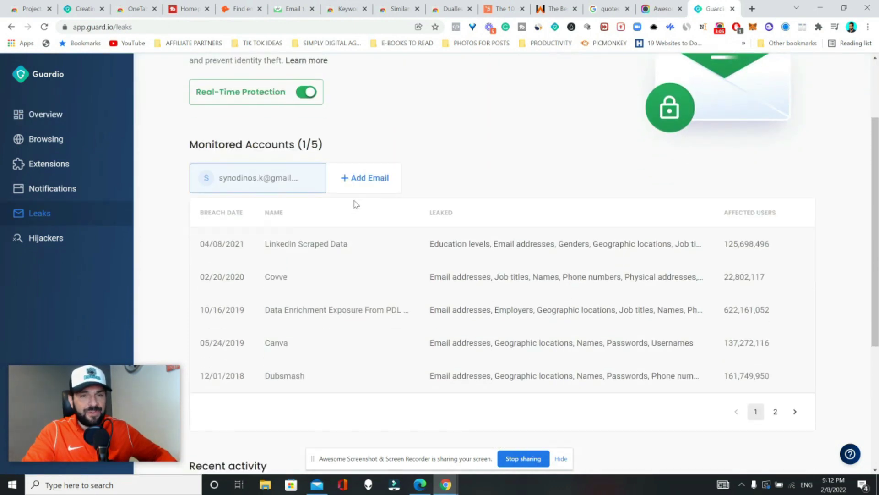
pyautogui.scroll(-1, 631, 208)
pyautogui.scroll(-3, 270, 275)
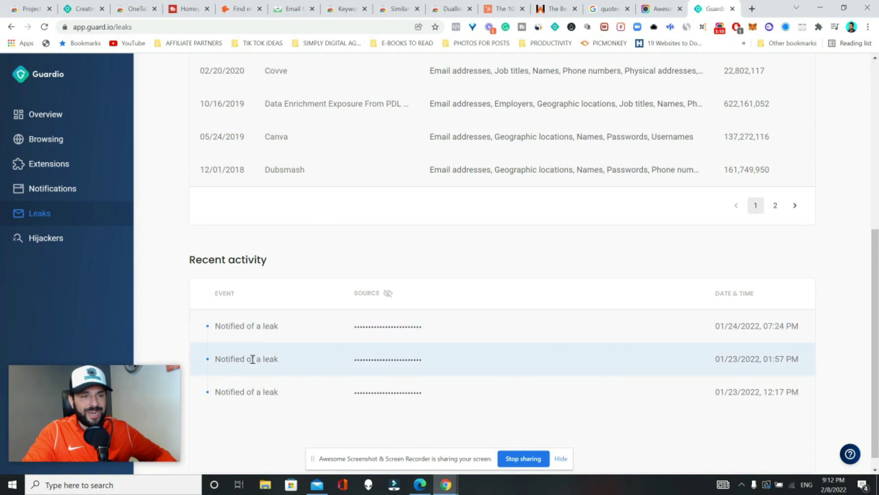
pyautogui.click(98, 165)
pyautogui.scroll(-2, 128, 169)
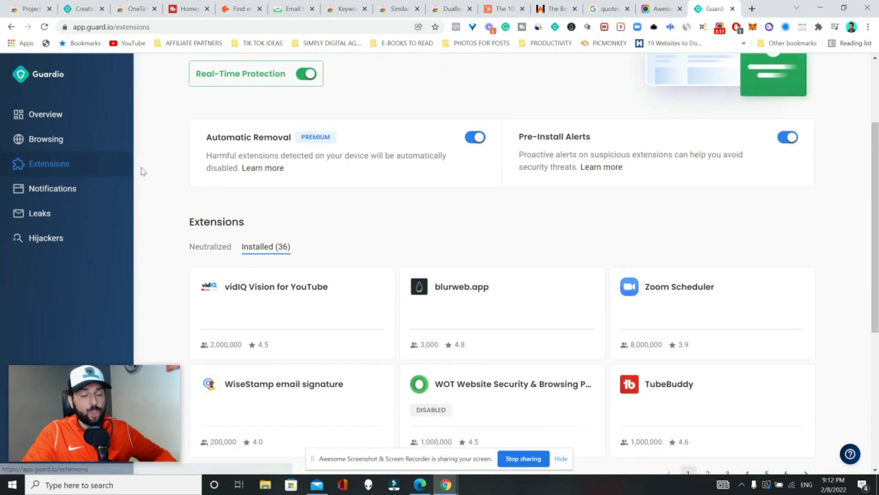
pyautogui.scroll(2, 389, 163)
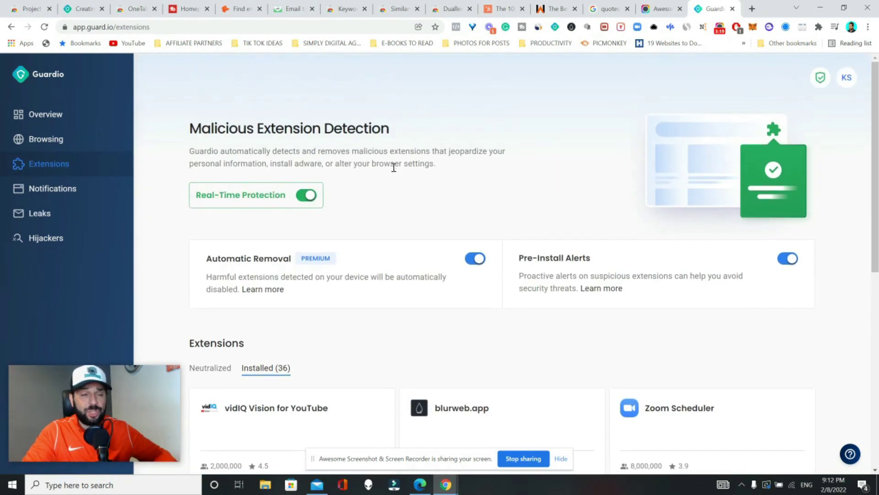
pyautogui.scroll(-3, 396, 165)
pyautogui.scroll(-2, 294, 135)
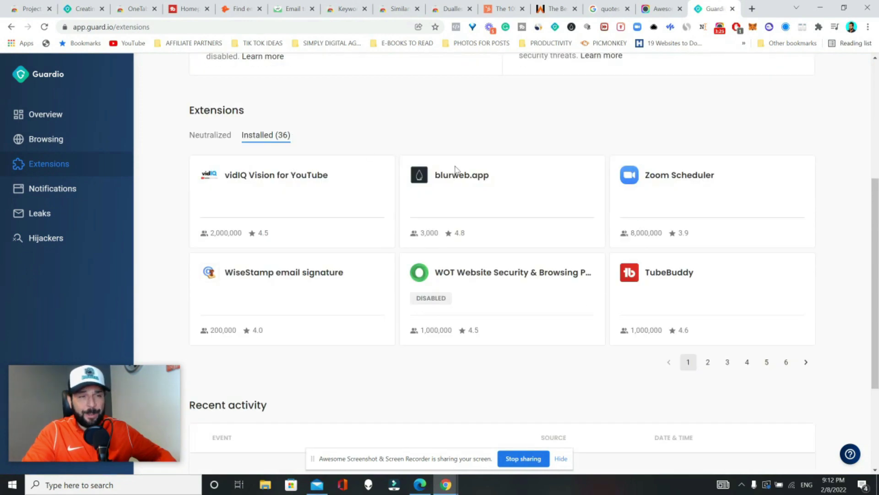
# - Step back through browsing protection activity to the dashboard overview
pyautogui.hotkey('alt', 'Left')
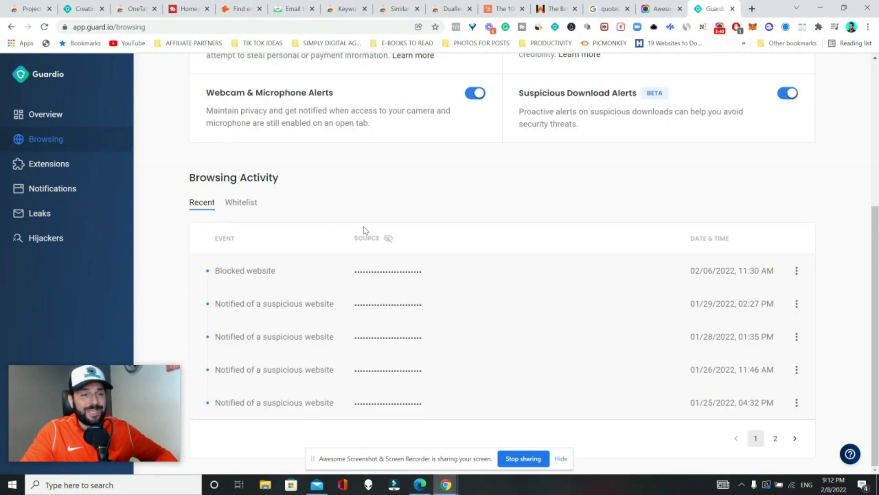
pyautogui.scroll(2, 388, 239)
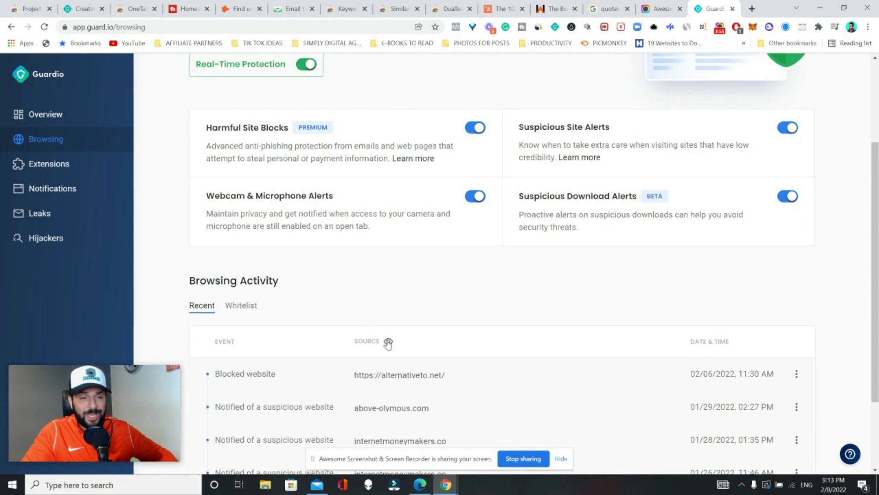
pyautogui.hotkey('alt', 'Left')
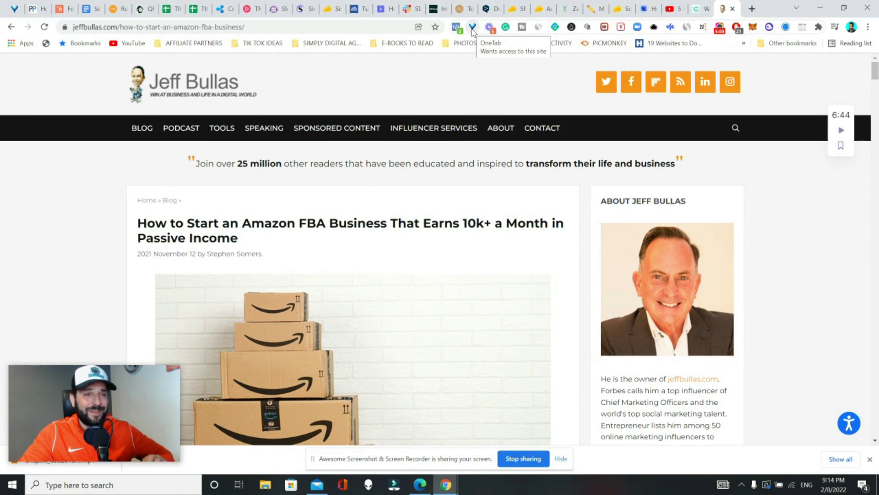
# - Collapse all tabs into OneTab, briefly view the saved CleanShot link and close it
pyautogui.click(473, 32)
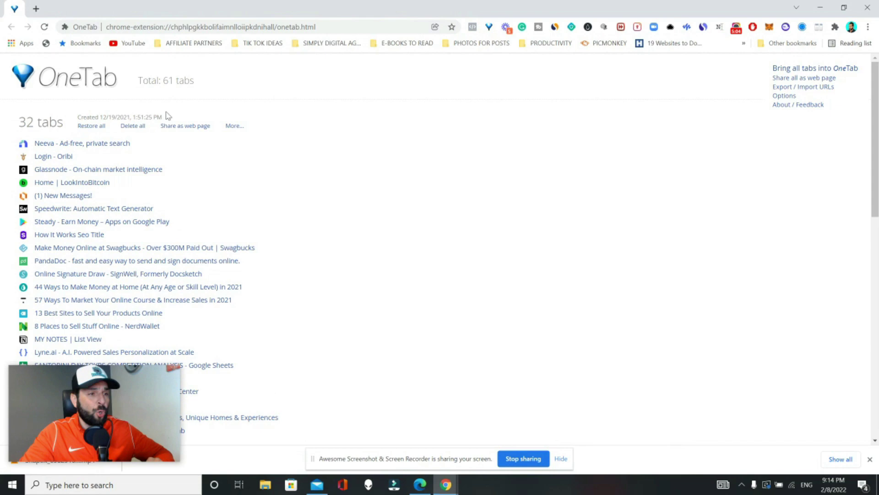
pyautogui.scroll(-3, 413, 222)
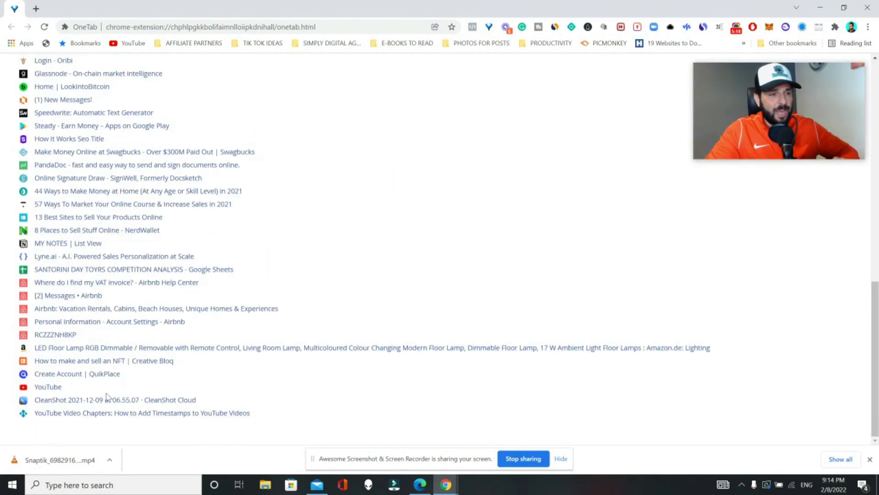
pyautogui.moveTo(109, 321)
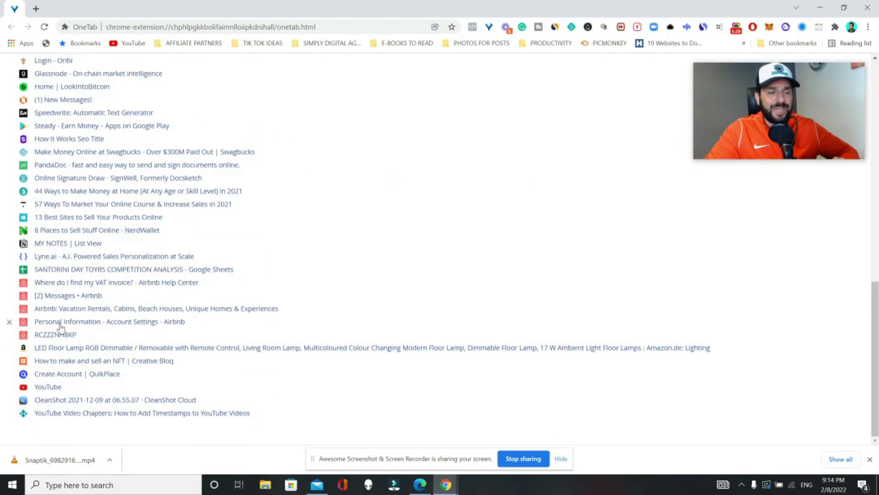
pyautogui.scroll(2, 230, 152)
pyautogui.scroll(-1, 73, 158)
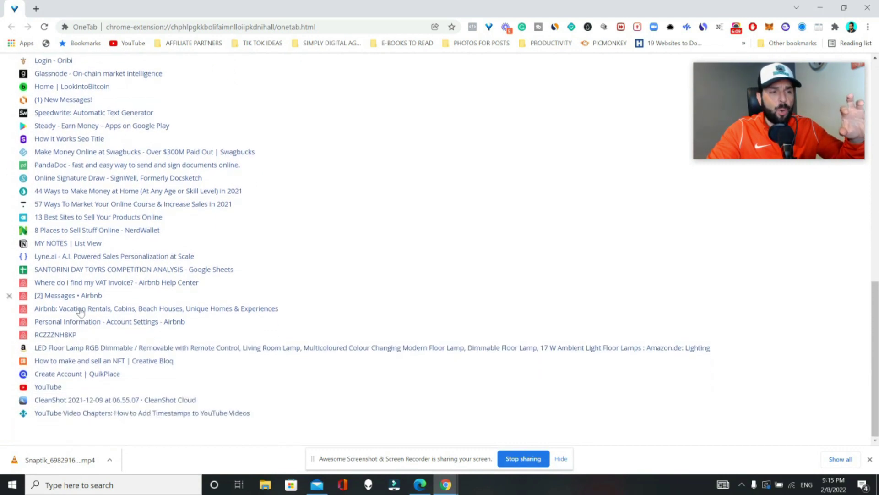
pyautogui.click(52, 404)
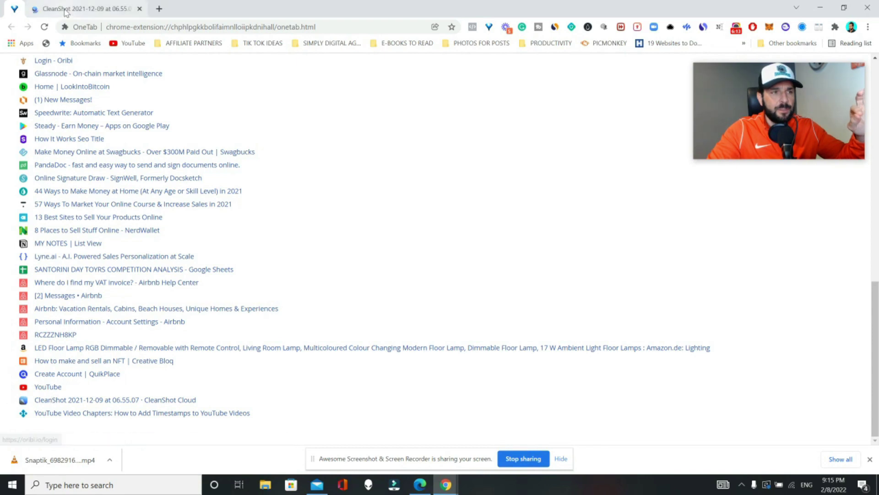
pyautogui.click(65, 11)
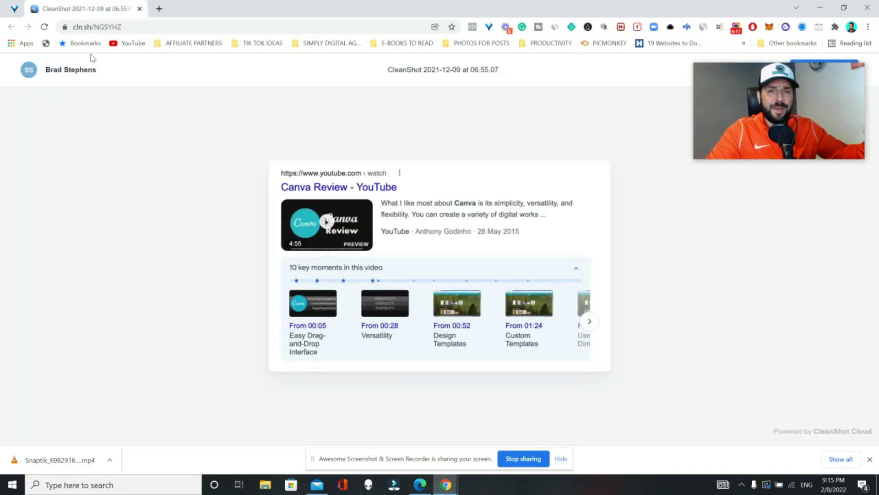
pyautogui.hotkey('ctrl', 'w')
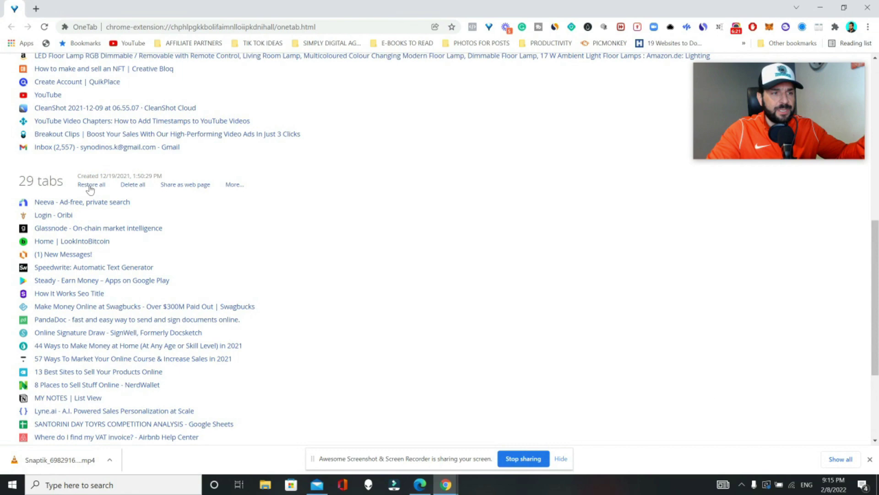
# - Restore all 29 saved tabs from the OneTab group
pyautogui.click(90, 186)
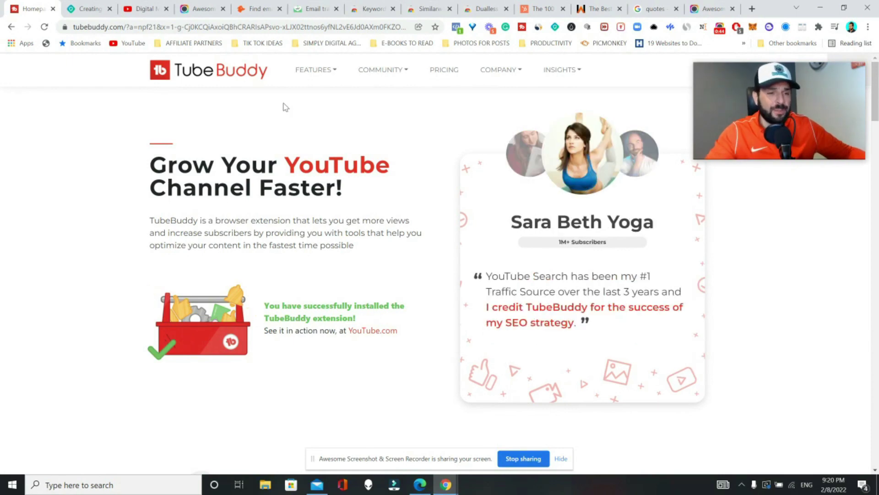
# - Show TubeBuddy's extension menu and switch to the YouTube 'digital marketing tips' results
pyautogui.rightClick(523, 28)
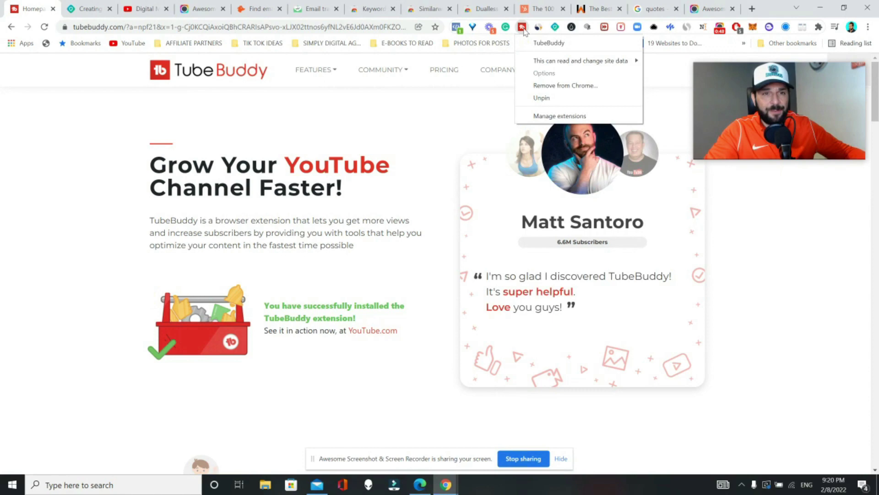
pyautogui.click(144, 9)
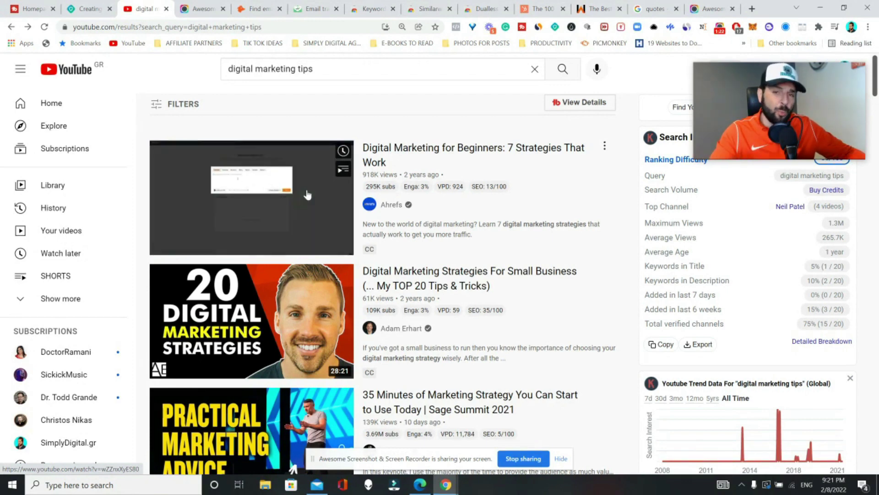
# - Open the first result, Digital Marketing for Beginners: 7 Strategies That Work
pyautogui.click(323, 69)
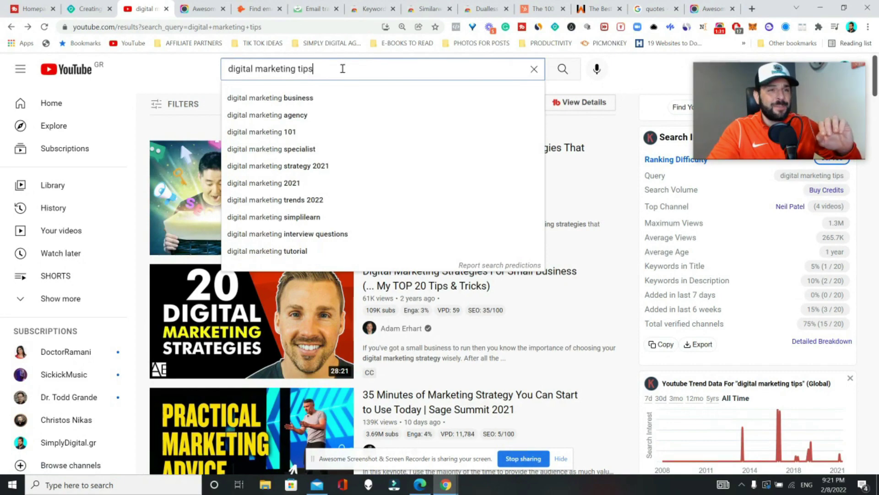
pyautogui.scroll(-1, 257, 210)
pyautogui.scroll(1, 257, 210)
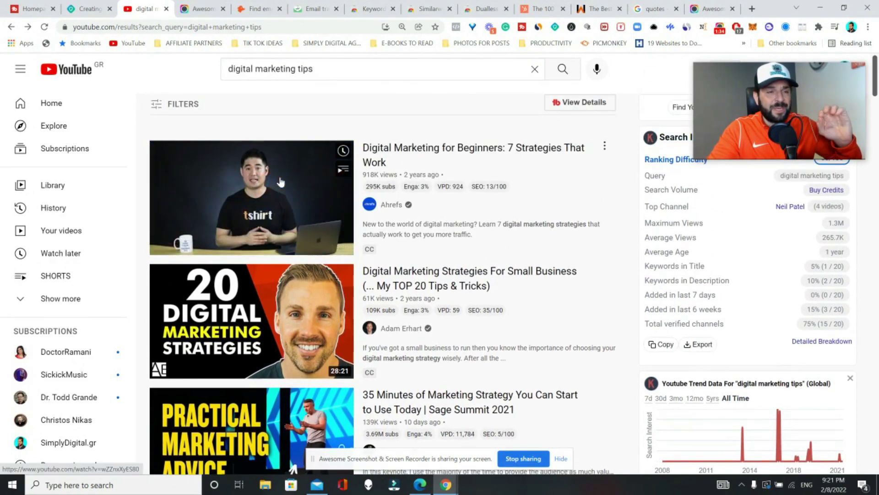
pyautogui.click(280, 182)
pyautogui.scroll(-3, 746, 265)
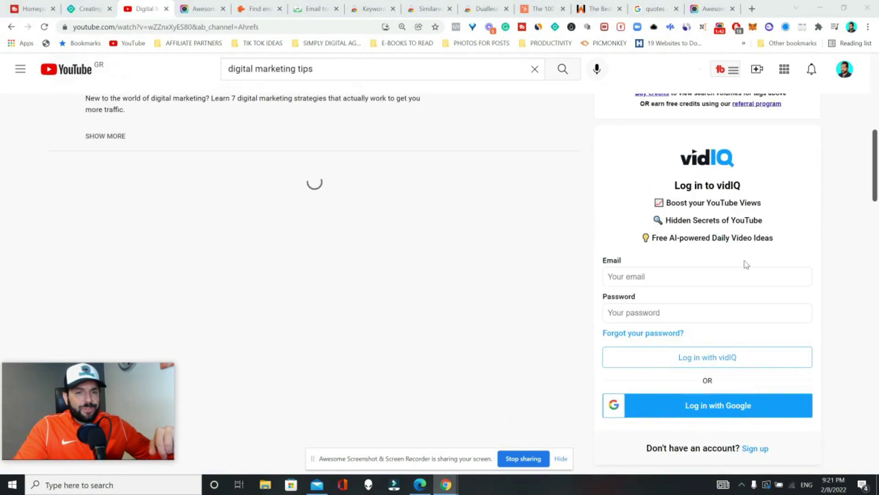
pyautogui.scroll(-3, 783, 259)
pyautogui.scroll(-5, 792, 255)
pyautogui.scroll(-5, 805, 255)
pyautogui.scroll(10, 578, 207)
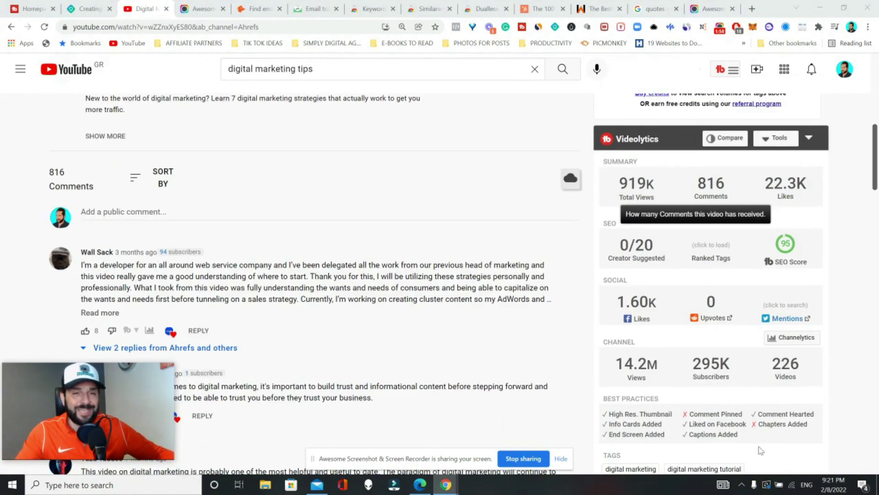
pyautogui.scroll(6, 761, 450)
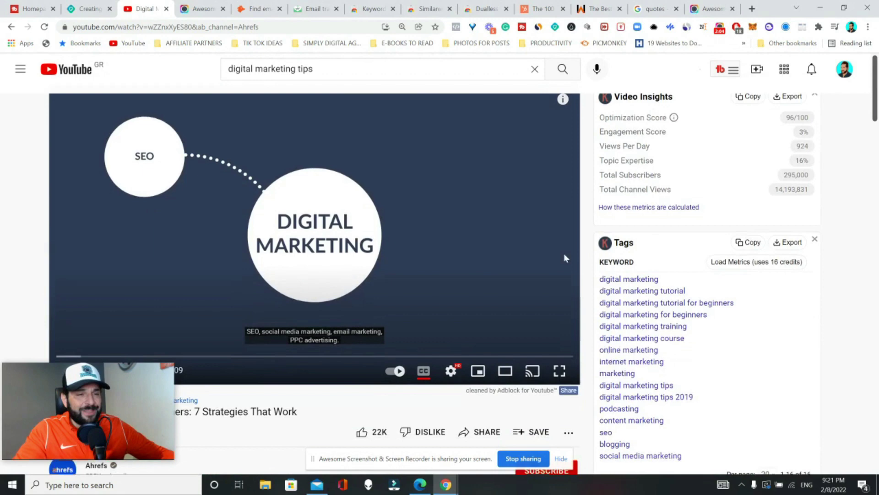
pyautogui.scroll(-1, 563, 255)
pyautogui.scroll(-2, 343, 226)
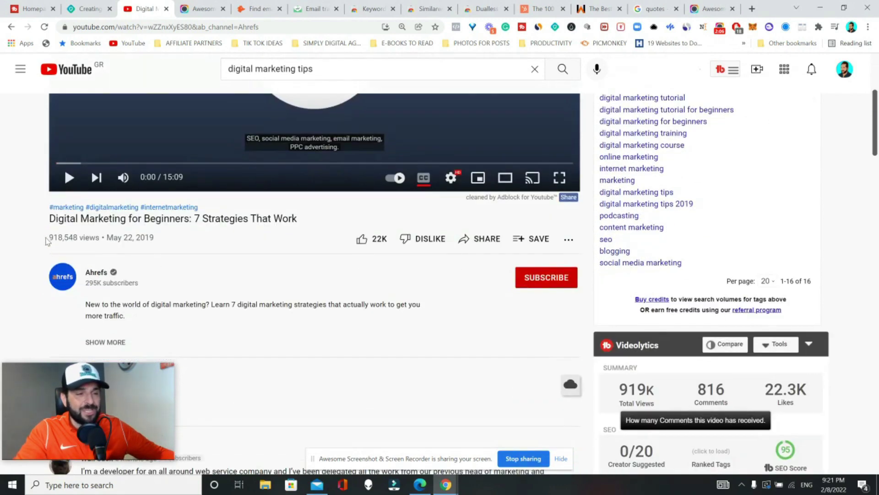
pyautogui.scroll(-5, 602, 245)
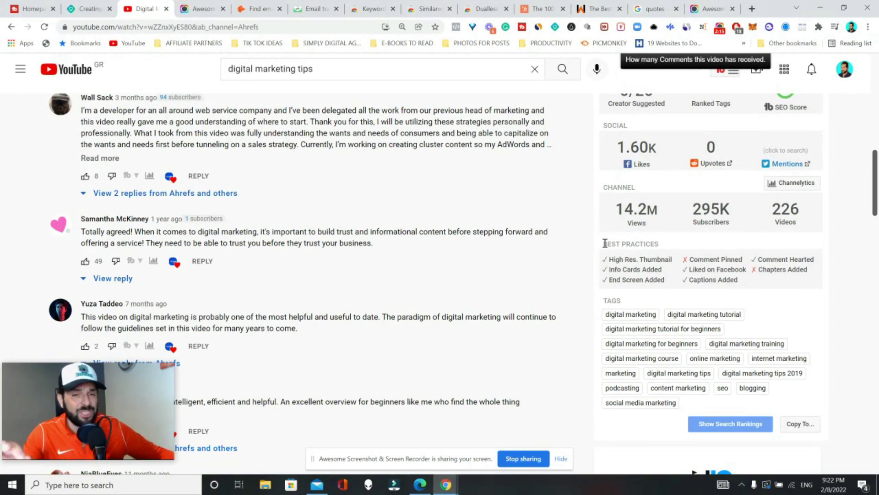
# - Highlight the Videolytics best-practice lines, then just the End Screen Added line
pyautogui.moveTo(609, 259); pyautogui.dragTo(677, 267)
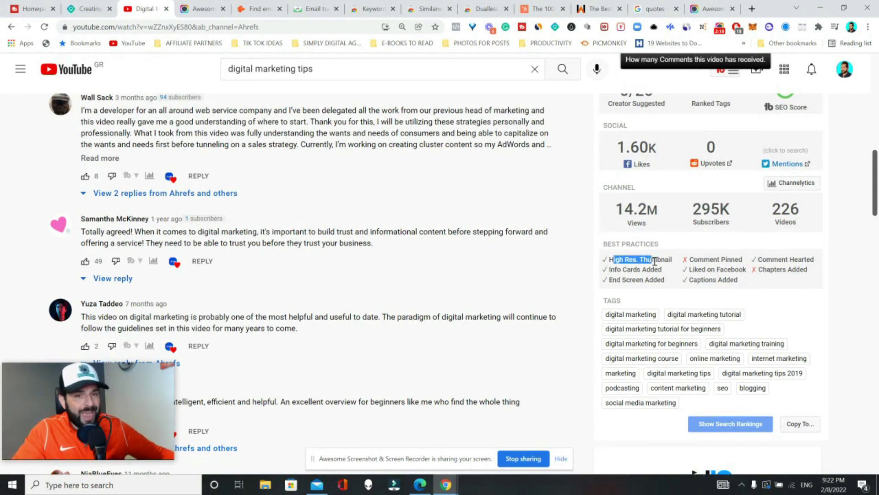
pyautogui.tripleClick(624, 281)
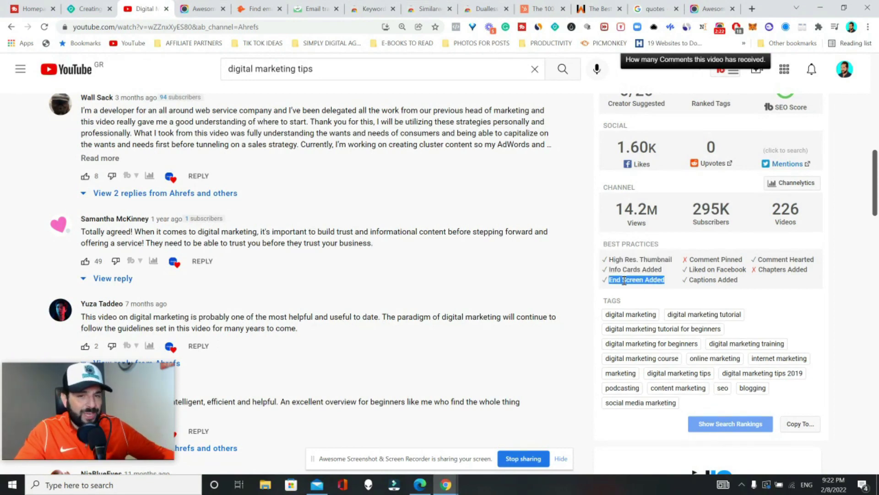
pyautogui.scroll(5, 592, 282)
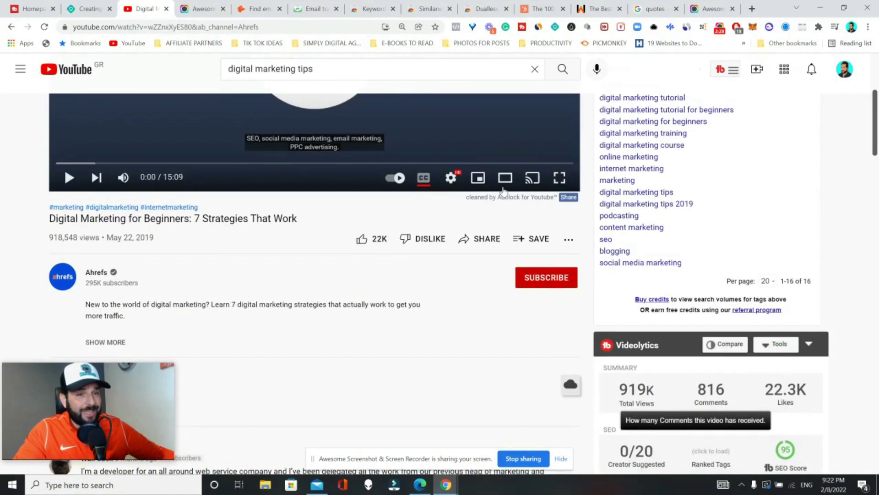
pyautogui.scroll(-5, 608, 263)
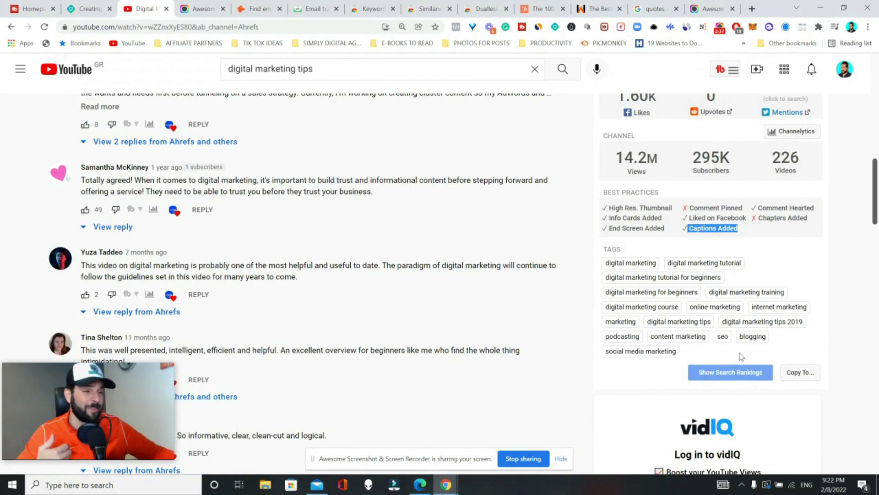
pyautogui.scroll(2, 642, 239)
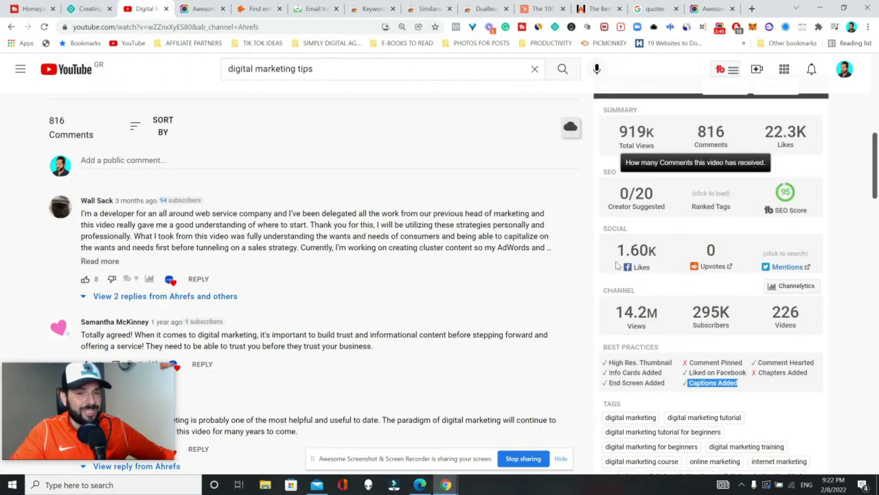
pyautogui.scroll(1, 636, 267)
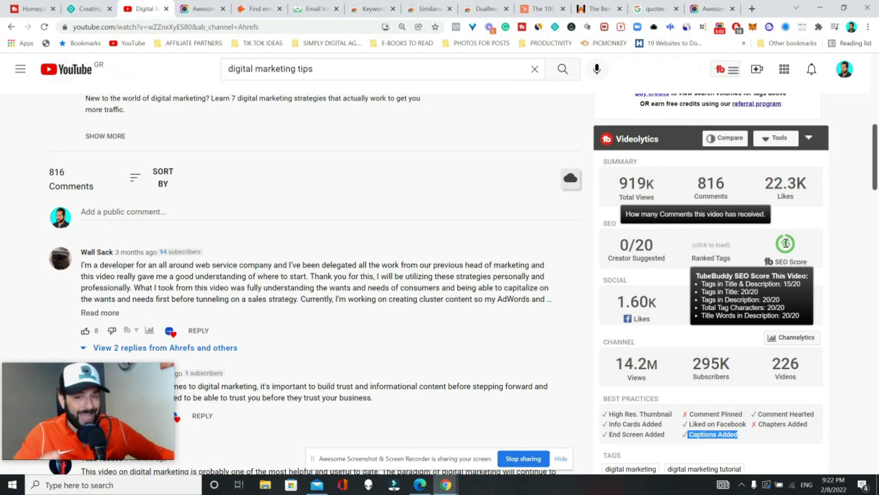
# - Expand the video's full description with the seven strategies list and timestamps
pyautogui.click(105, 136)
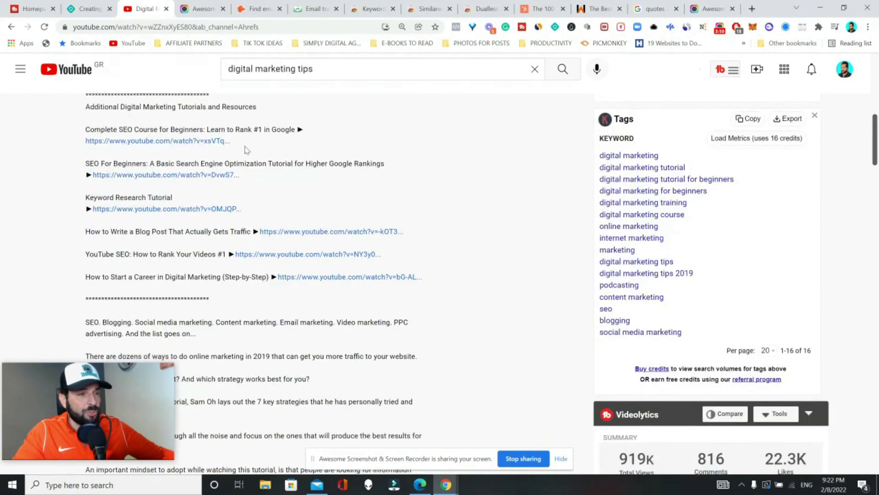
pyautogui.scroll(-4, 164, 145)
pyautogui.scroll(-4, 290, 210)
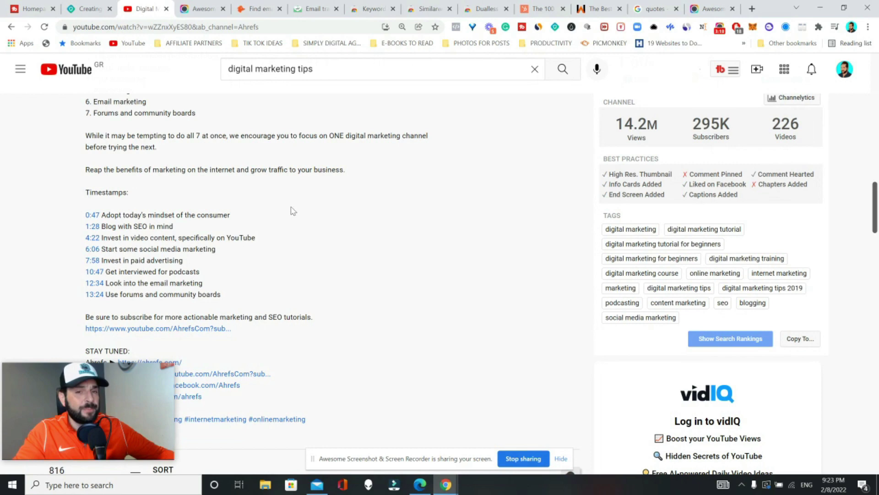
pyautogui.scroll(-2, 219, 209)
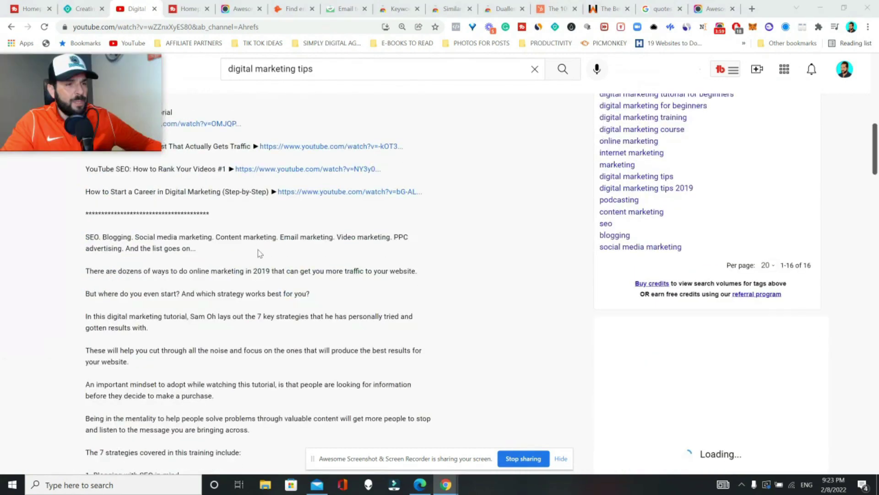
pyautogui.scroll(-1, 257, 249)
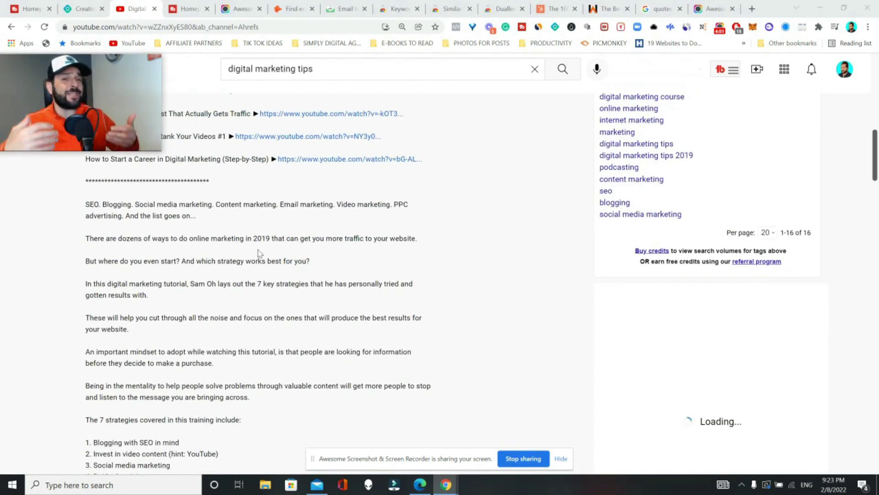
pyautogui.scroll(-4, 273, 263)
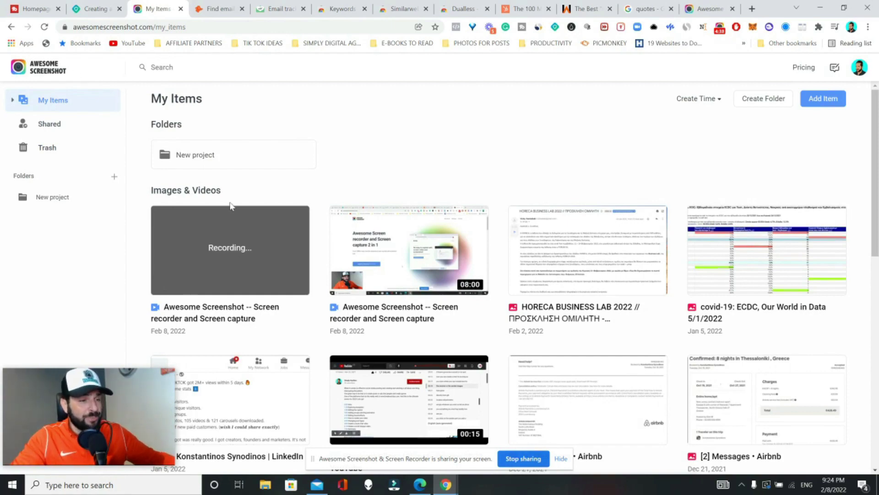
pyautogui.scroll(-2, 231, 207)
pyautogui.scroll(-2, 309, 220)
pyautogui.scroll(-4, 371, 234)
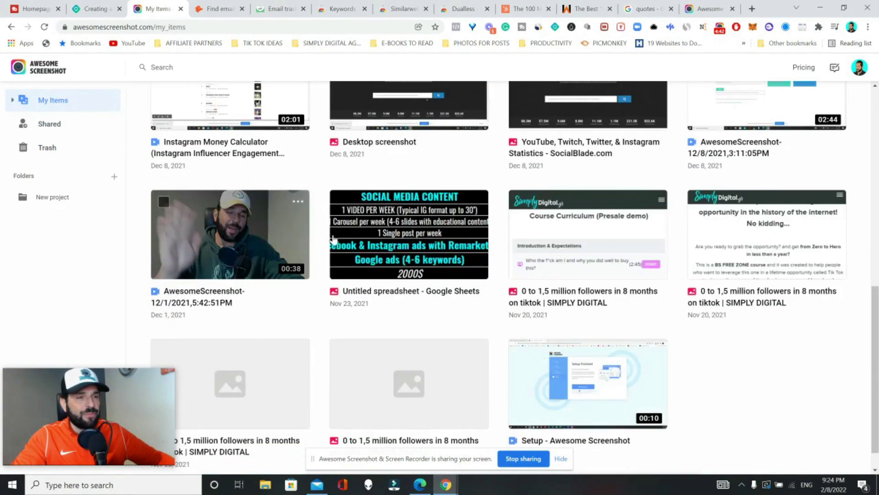
pyautogui.scroll(5, 416, 246)
pyautogui.scroll(3, 415, 246)
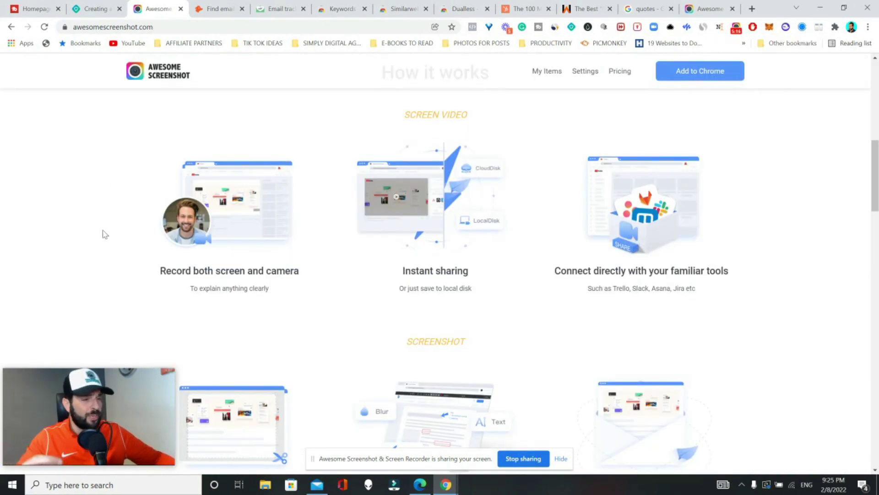
pyautogui.scroll(1, 102, 234)
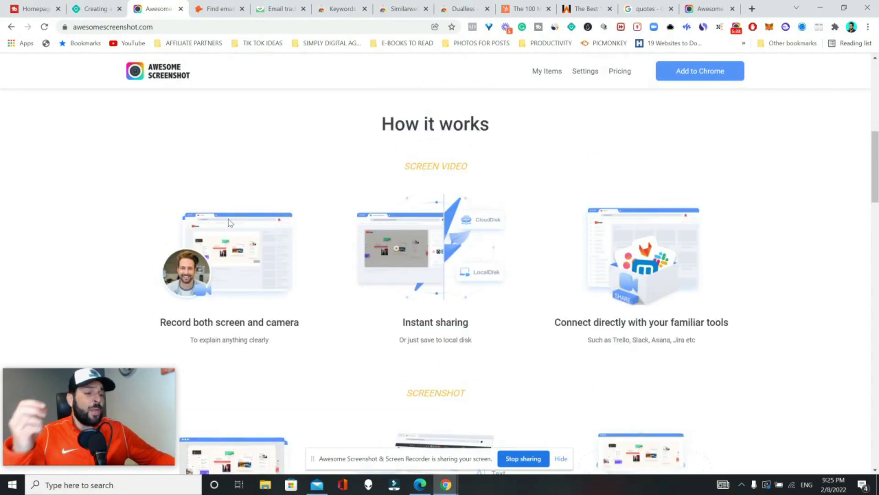
pyautogui.scroll(-2, 278, 238)
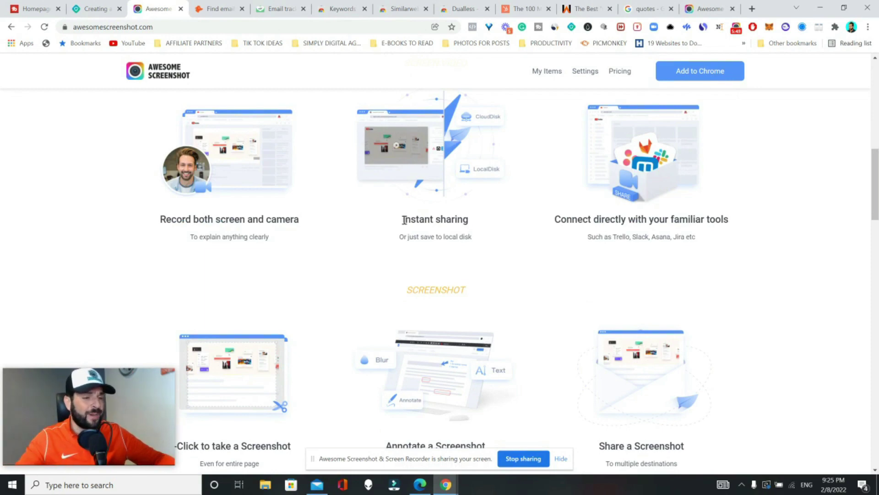
pyautogui.scroll(-3, 405, 220)
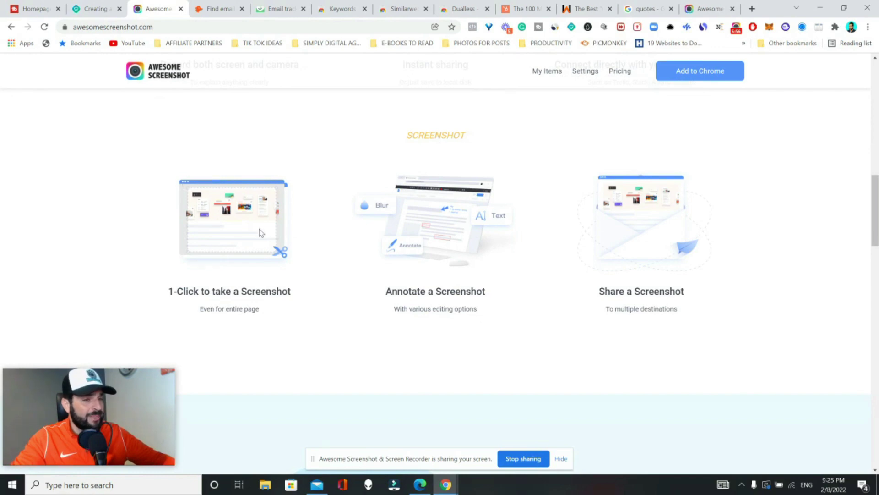
pyautogui.scroll(2, 269, 245)
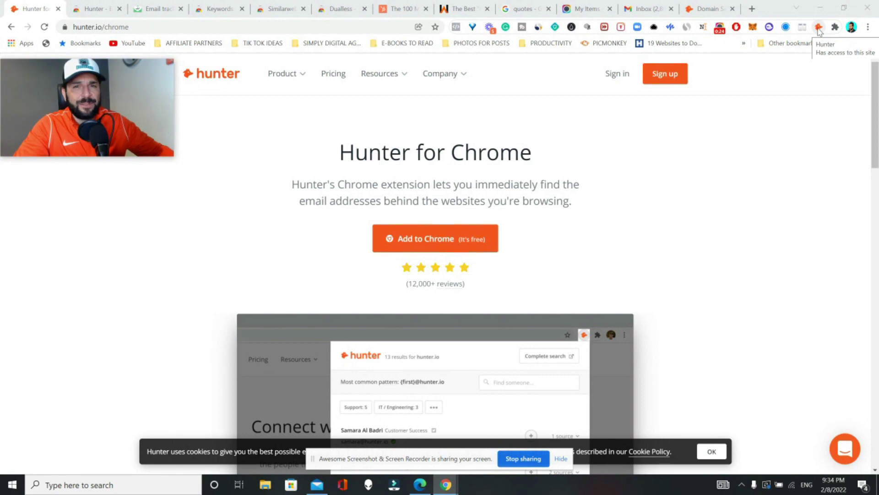
# - Switch to Hunter's empty Domain Search page
pyautogui.click(707, 8)
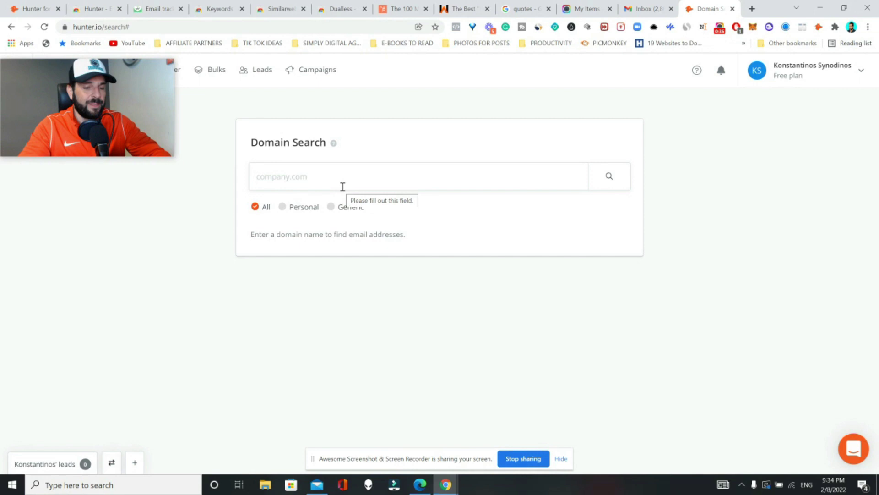
pyautogui.write('canva')
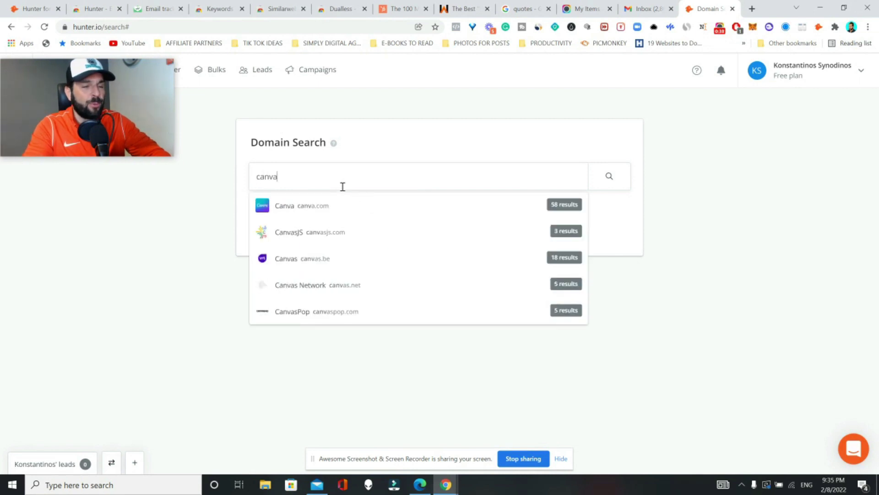
# - Search canva.com contact emails in Hunter and reveal the last contact's source link
pyautogui.click(345, 219)
pyautogui.click(606, 180)
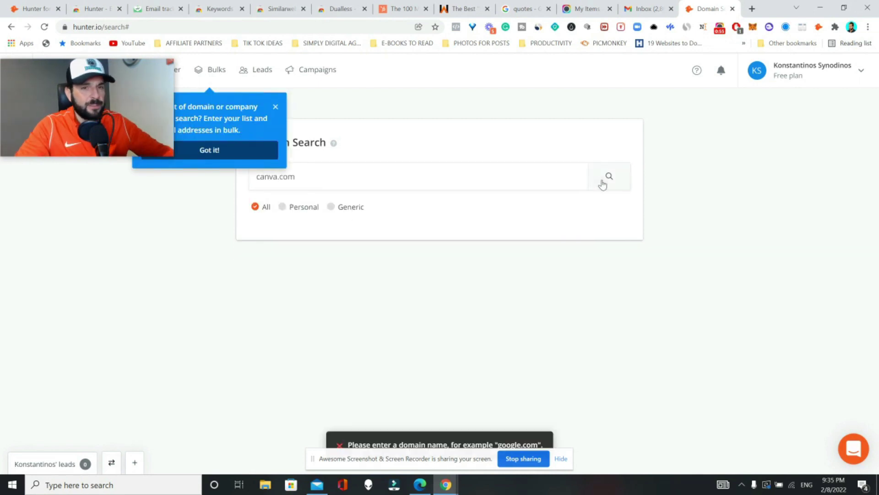
pyautogui.scroll(-2, 442, 271)
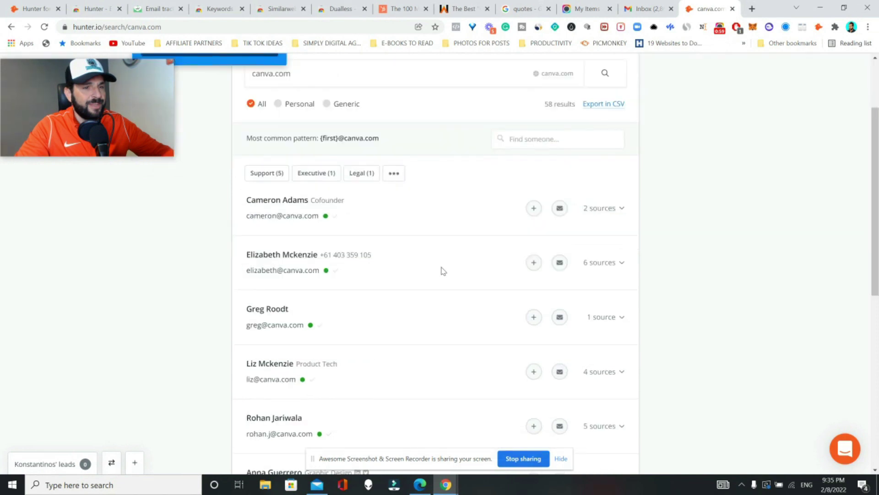
pyautogui.scroll(-1, 352, 186)
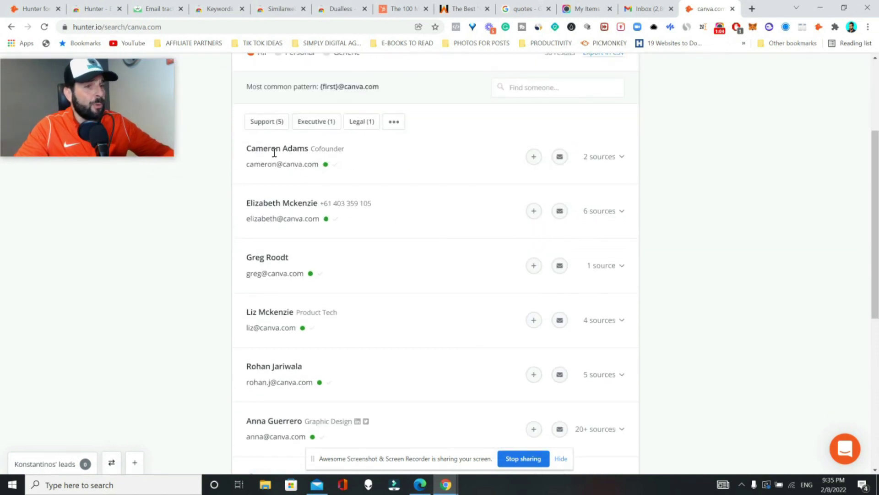
pyautogui.scroll(-3, 393, 182)
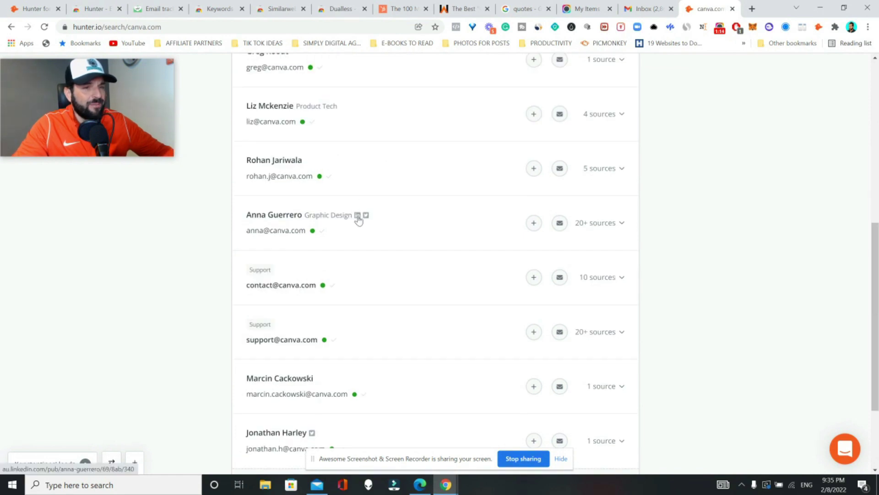
pyautogui.scroll(-2, 358, 220)
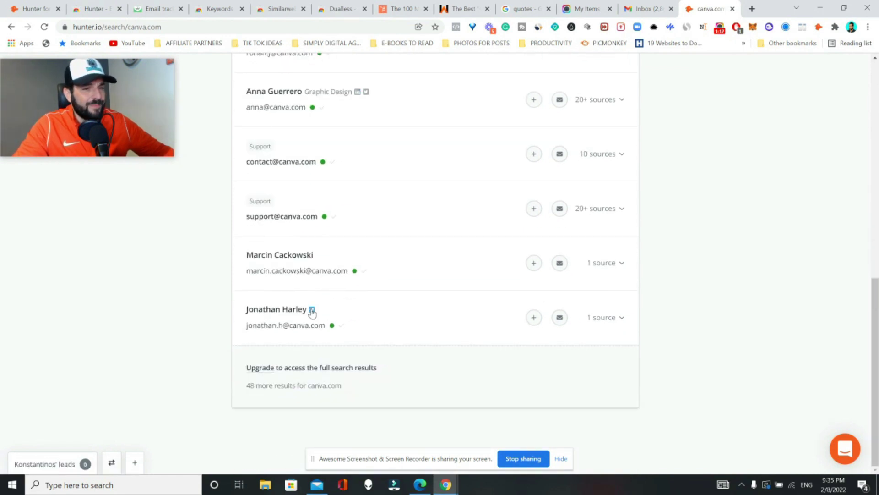
pyautogui.click(607, 321)
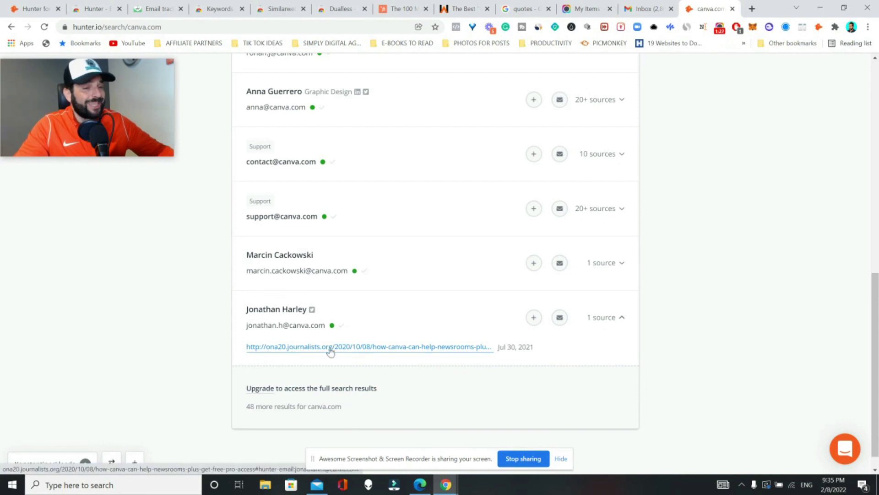
pyautogui.scroll(-1, 347, 371)
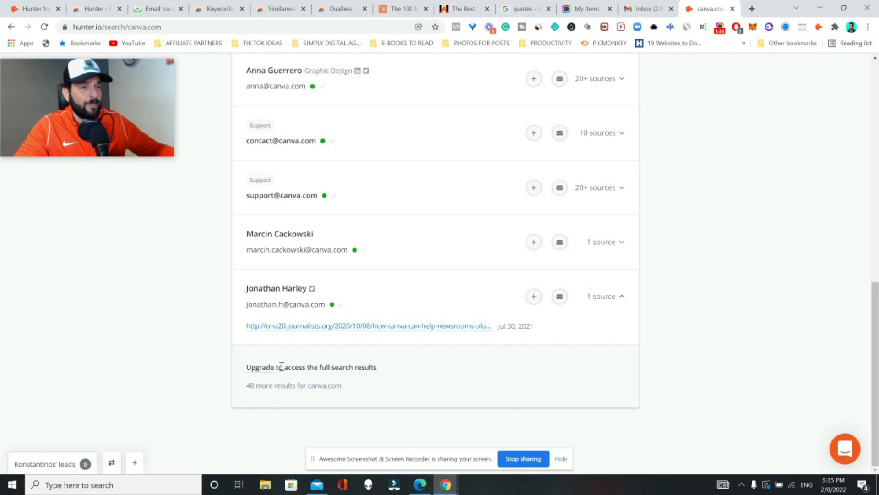
pyautogui.scroll(10, 281, 367)
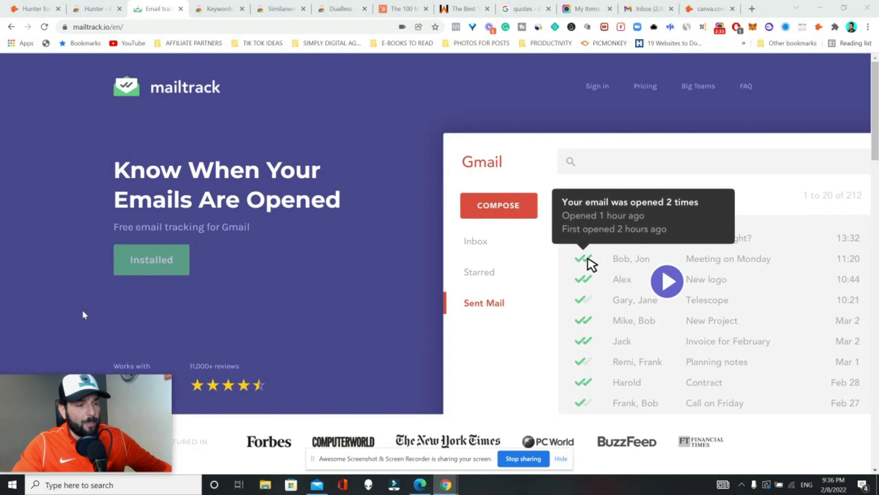
pyautogui.scroll(-2, 173, 167)
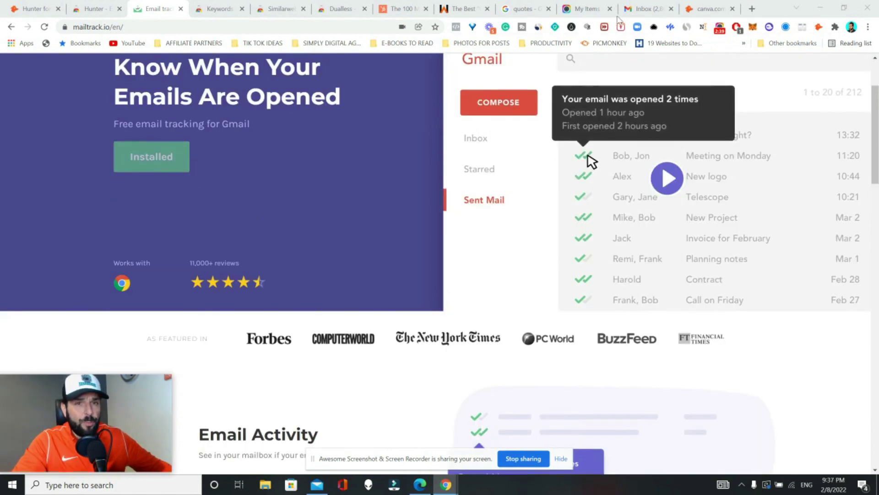
# - Switch from the mailtrack.io page to the Gmail Inbox tab
pyautogui.click(643, 9)
# - Open the Instagram Summit 2022 Next Steps read-notification email and launch its full tracking history
pyautogui.click(788, 71)
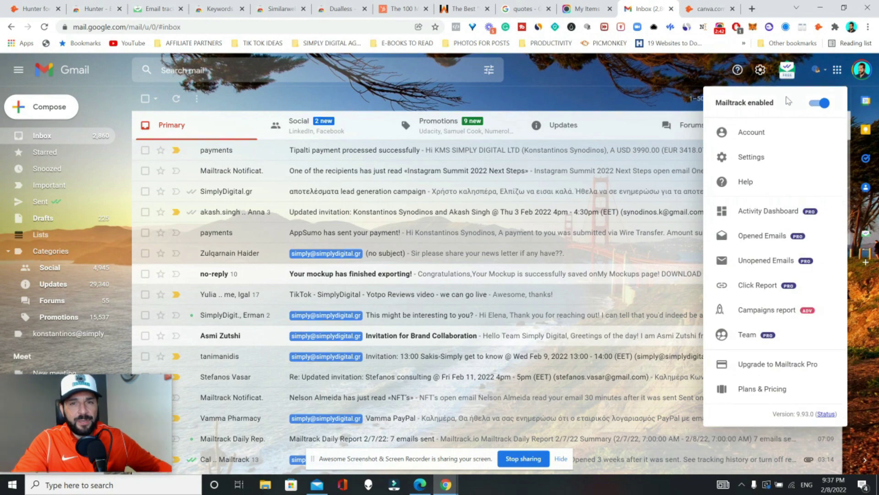
pyautogui.click(246, 165)
pyautogui.click(246, 172)
pyautogui.scroll(-1, 336, 163)
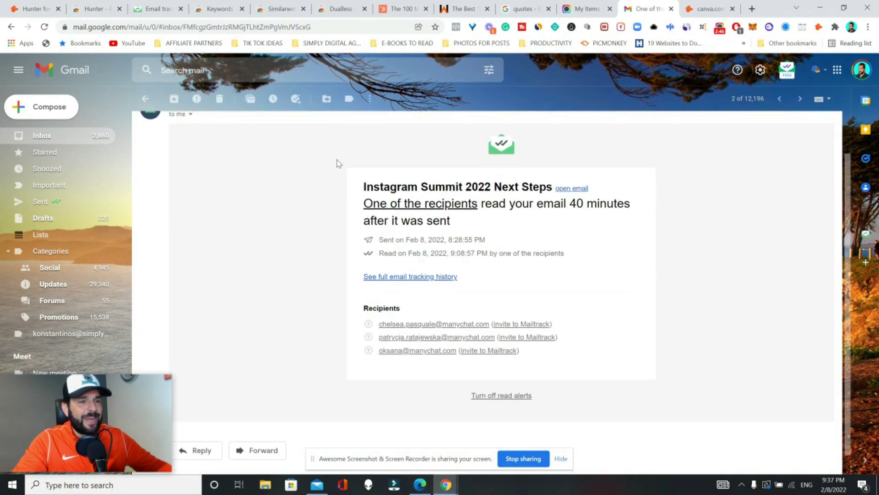
pyautogui.scroll(1, 322, 219)
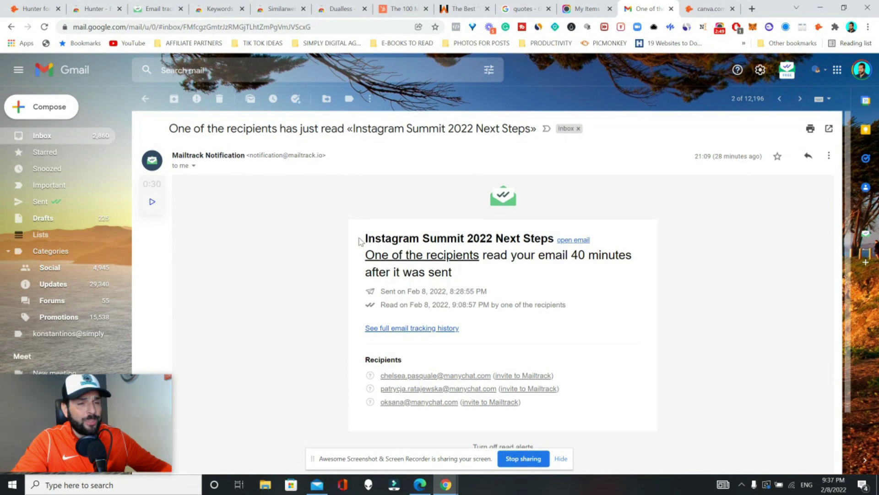
pyautogui.scroll(-1, 543, 251)
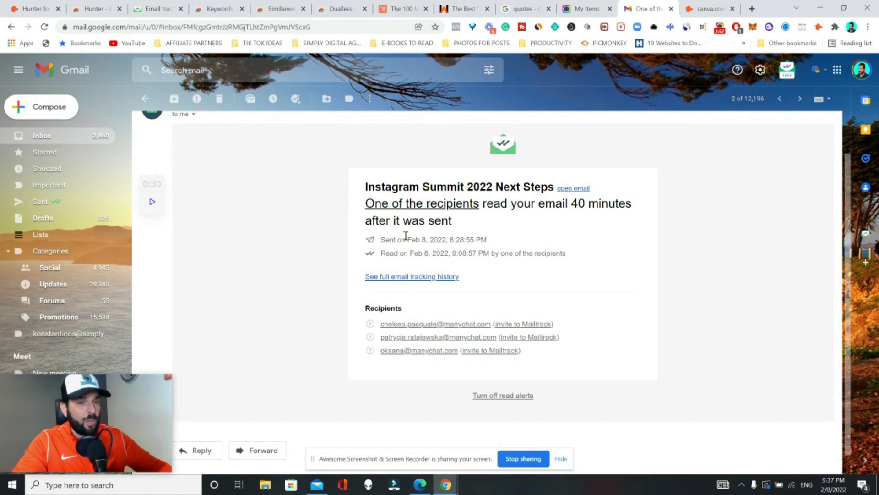
pyautogui.click(380, 278)
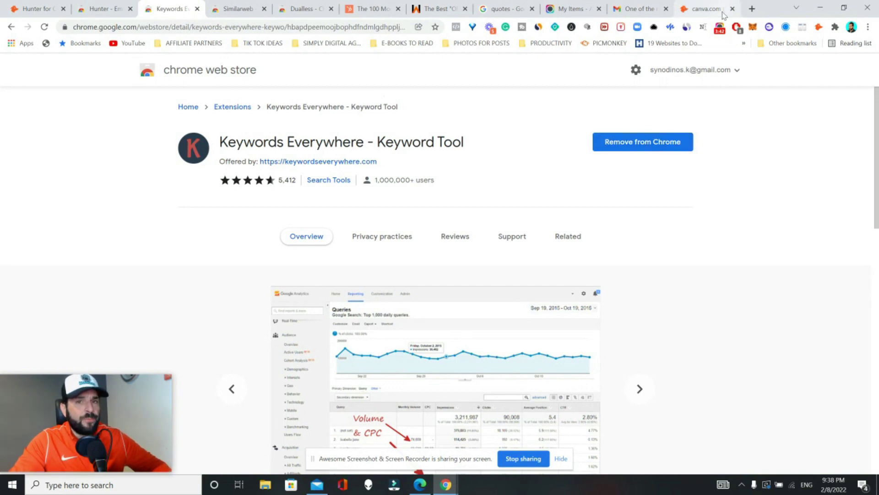
# - Run a Google search for marketing tips to show the Keywords Everywhere trend and related-keyword widgets
pyautogui.click(721, 11)
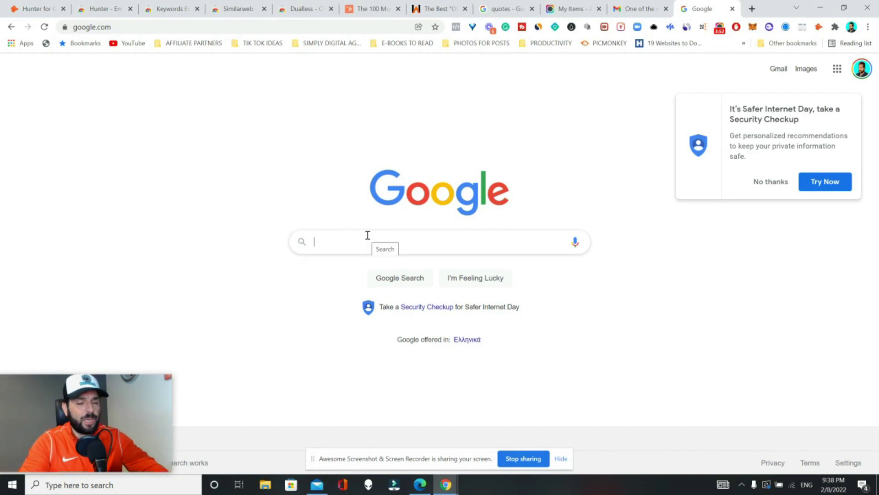
pyautogui.write('digital marketing')
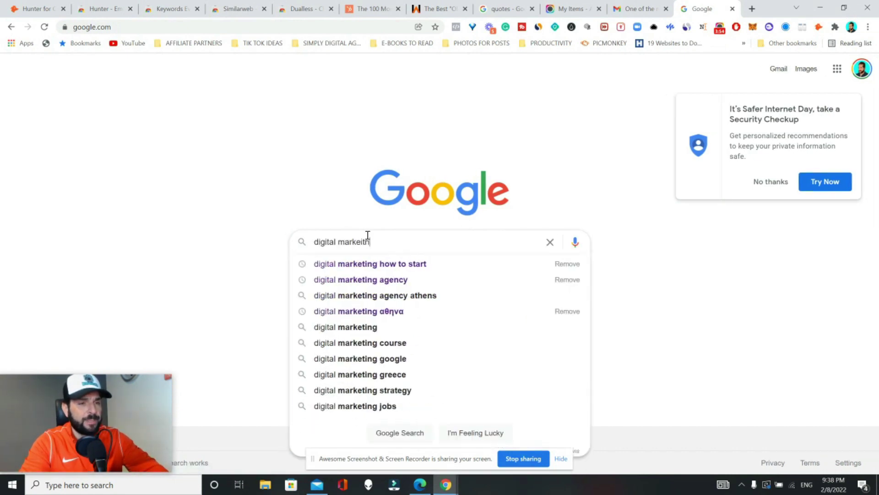
pyautogui.write(' trend')
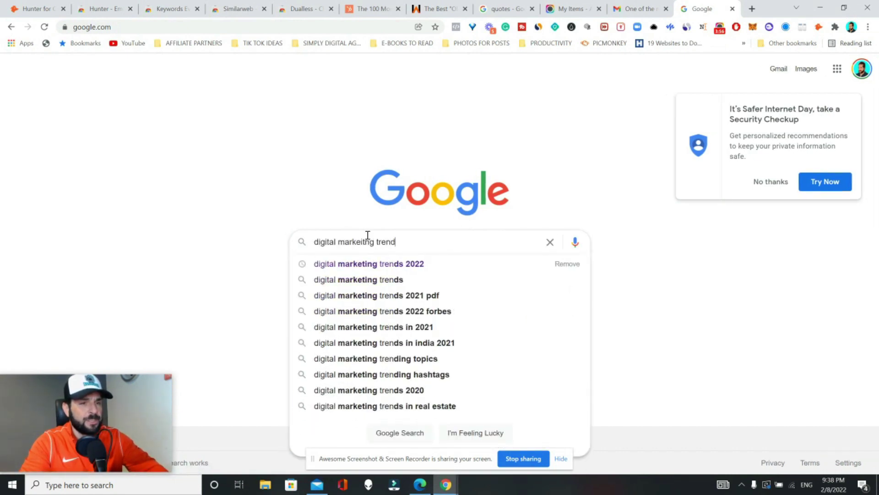
pyautogui.write('s 2022')
pyautogui.press('Return')
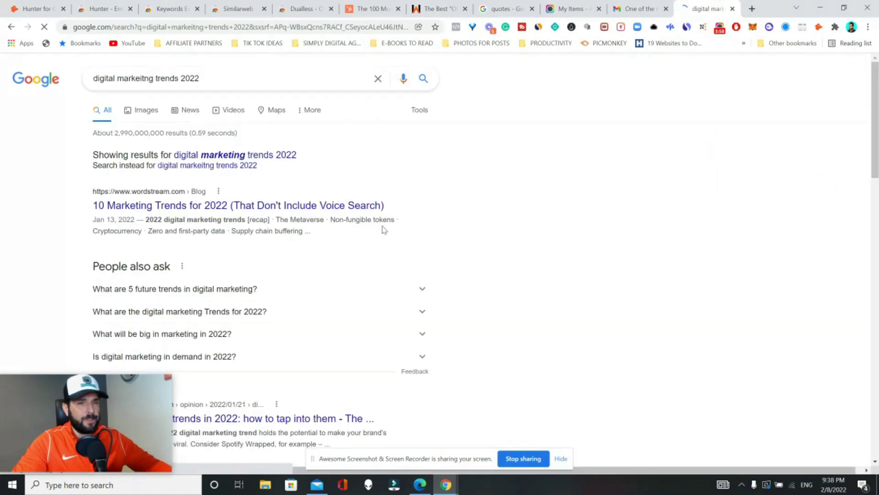
pyautogui.scroll(-5, 386, 229)
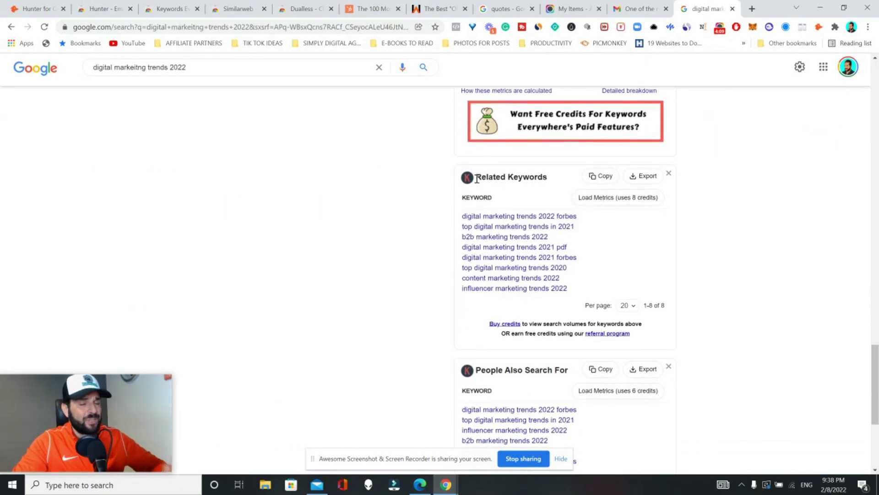
pyautogui.scroll(-2, 487, 197)
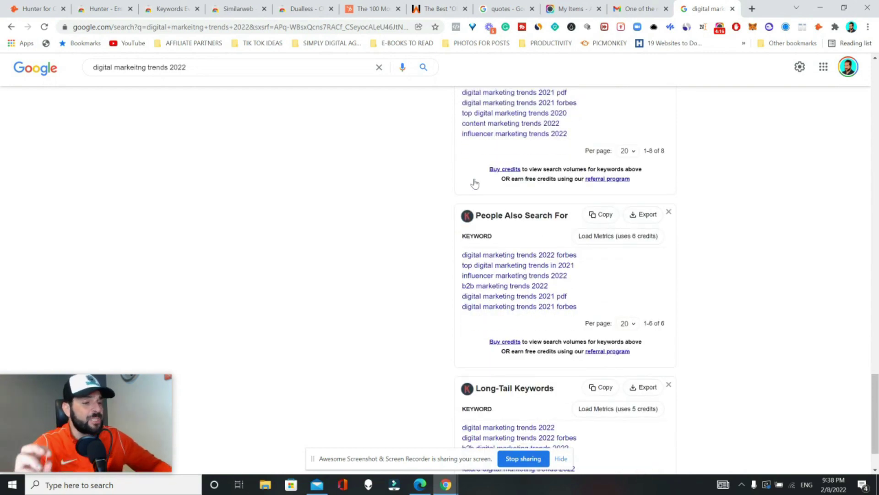
pyautogui.scroll(1, 474, 183)
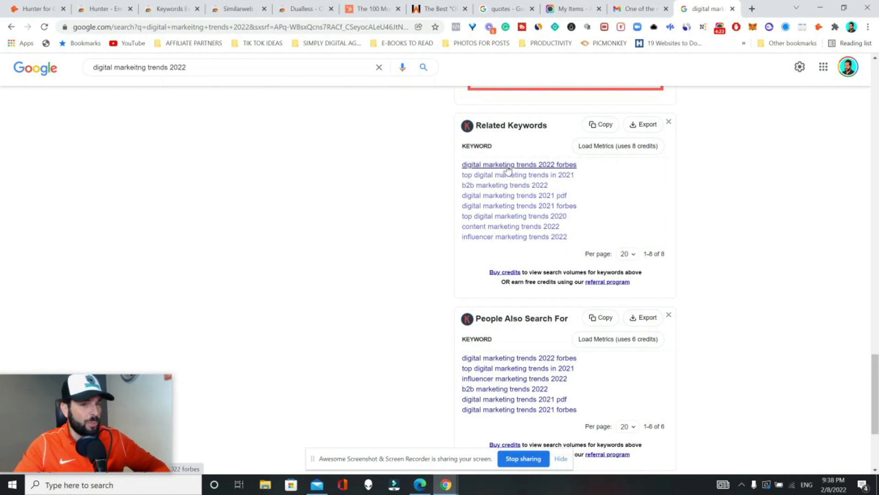
pyautogui.scroll(-2, 507, 168)
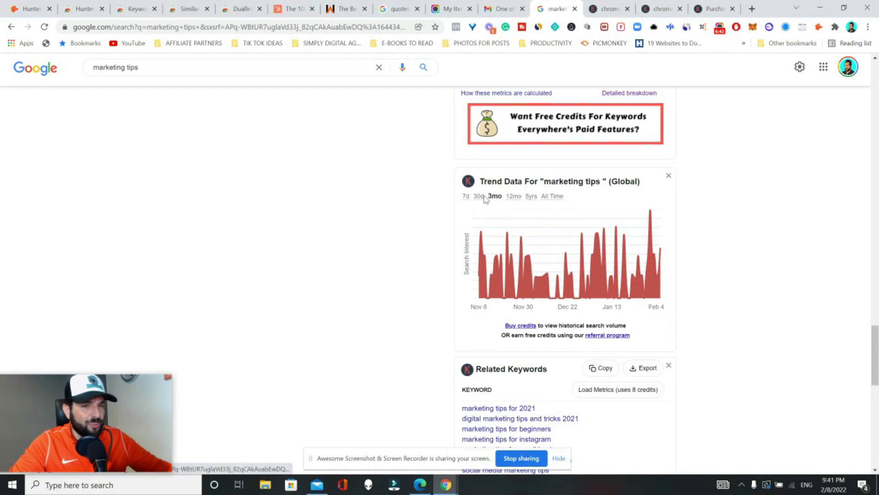
# - Switch the marketing tips trend chart to All Time search interest
pyautogui.click(551, 196)
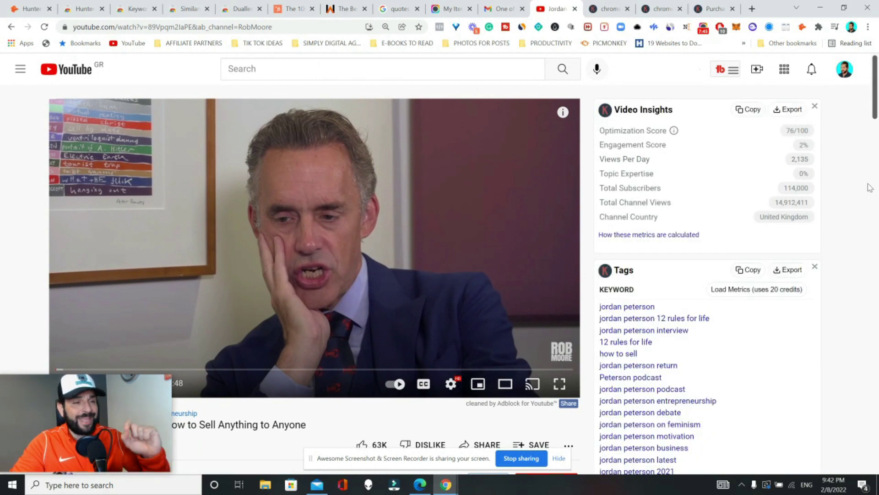
pyautogui.scroll(-1, 855, 190)
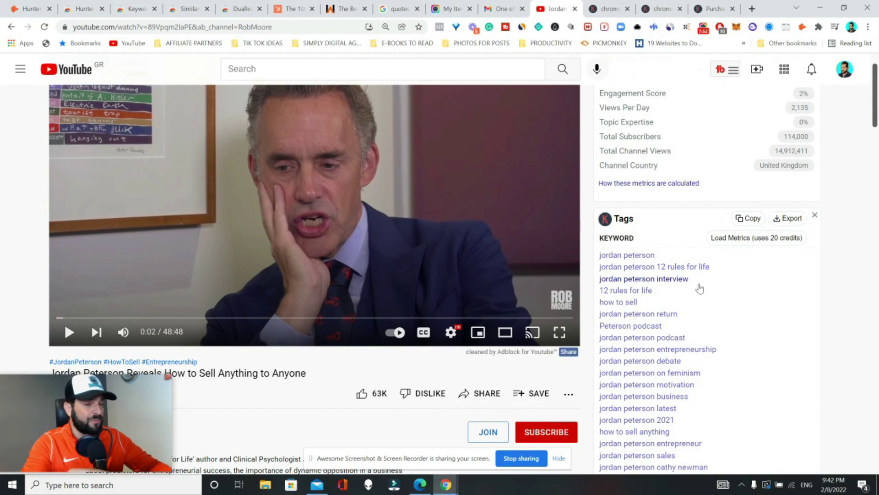
pyautogui.scroll(1, 608, 132)
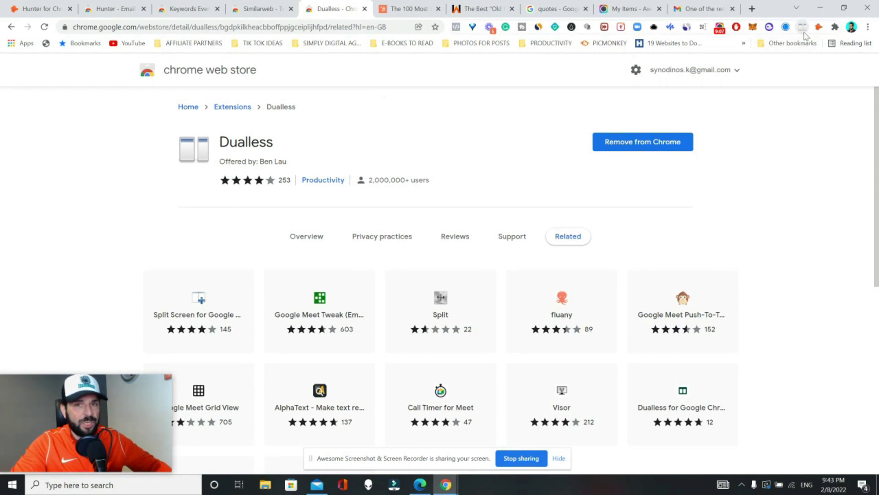
# - Use Dualless to split the screen into two side-by-side browser windows
pyautogui.click(803, 28)
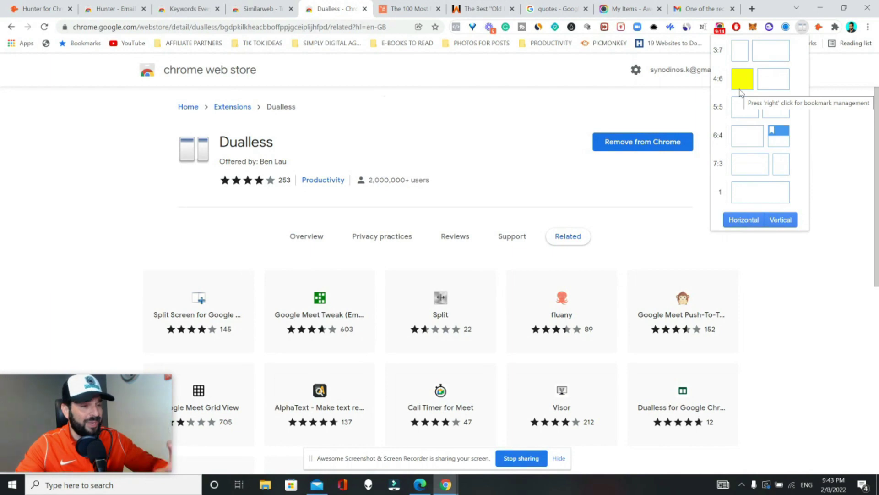
pyautogui.click(779, 143)
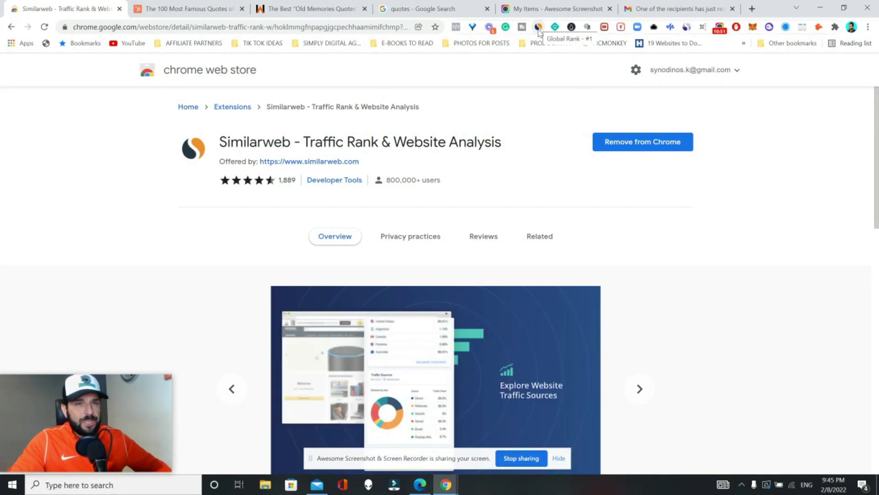
# - Load picmonkey.com in a new tab and show Similarweb's traffic report for it
pyautogui.click(752, 9)
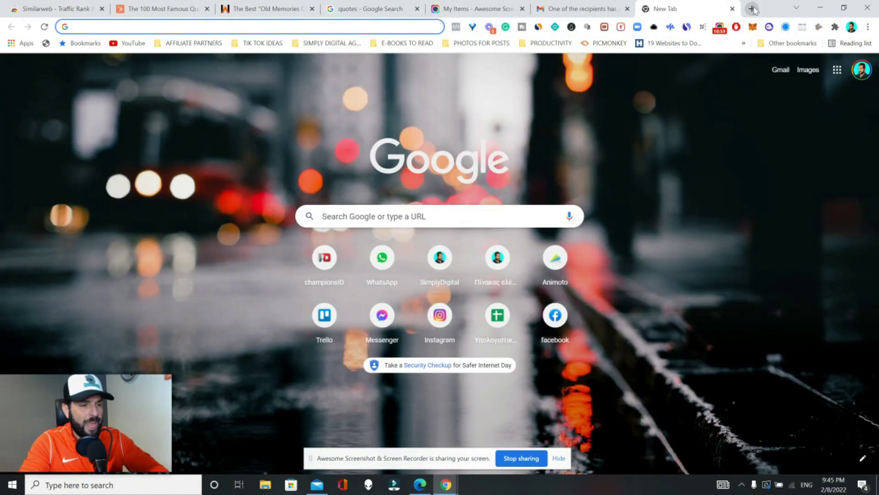
pyautogui.write('pic')
pyautogui.press('Return')
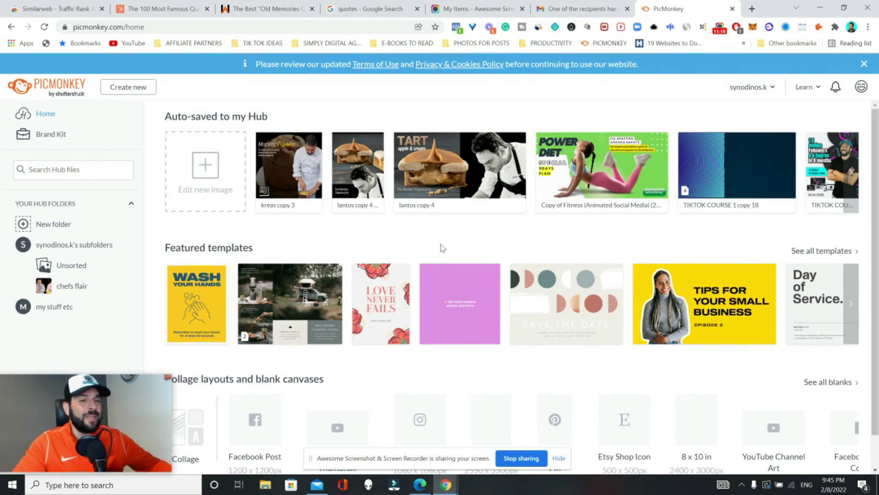
pyautogui.click(539, 27)
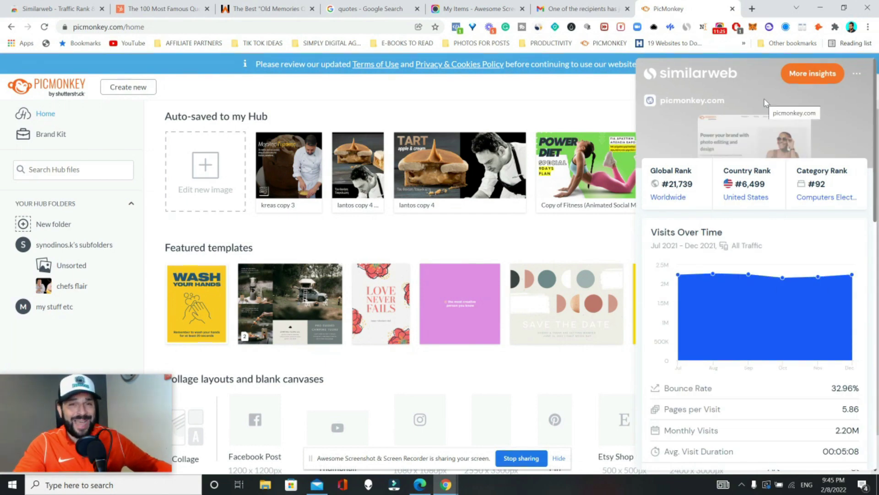
pyautogui.scroll(-3, 744, 222)
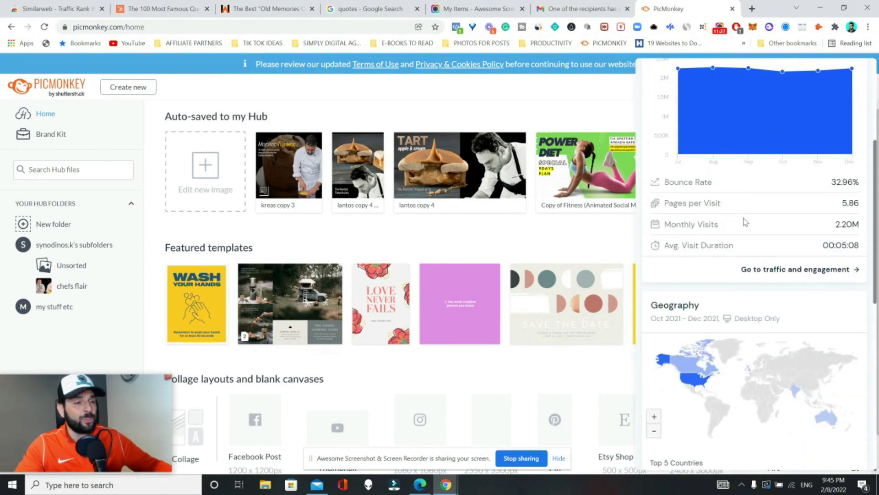
pyautogui.scroll(3, 743, 218)
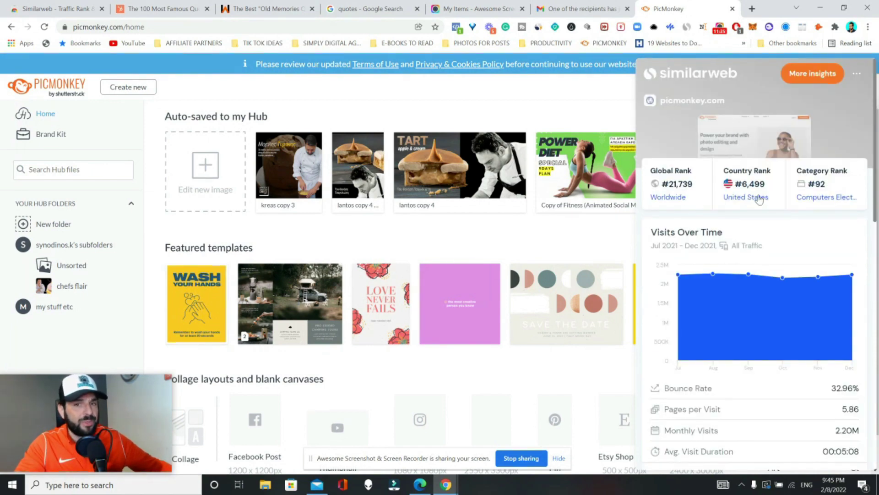
pyautogui.scroll(-2, 759, 199)
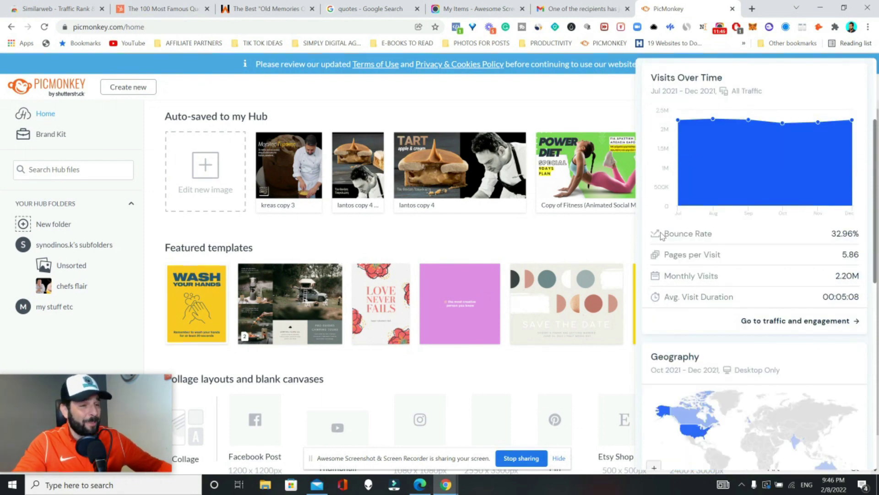
# - Highlight PicMonkey's Pages per Visit metric and its Search share among traffic sources
pyautogui.moveTo(662, 254); pyautogui.dragTo(722, 257)
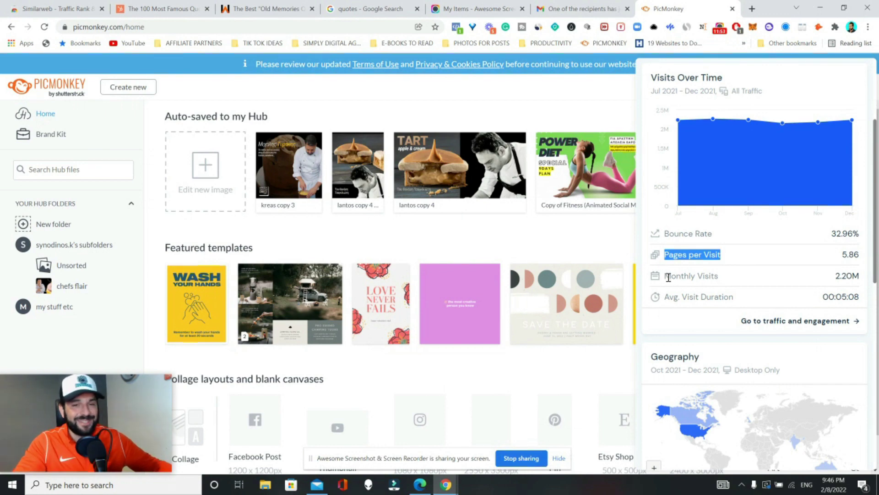
pyautogui.scroll(-2, 668, 277)
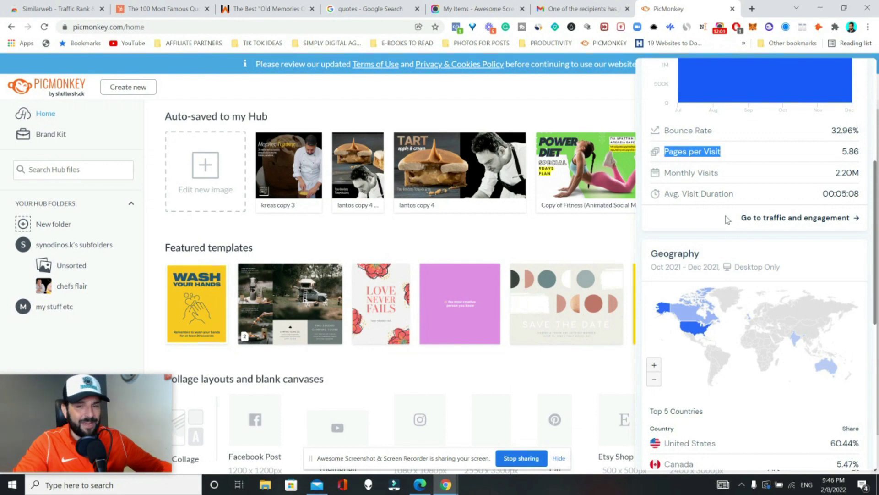
pyautogui.scroll(-2, 726, 218)
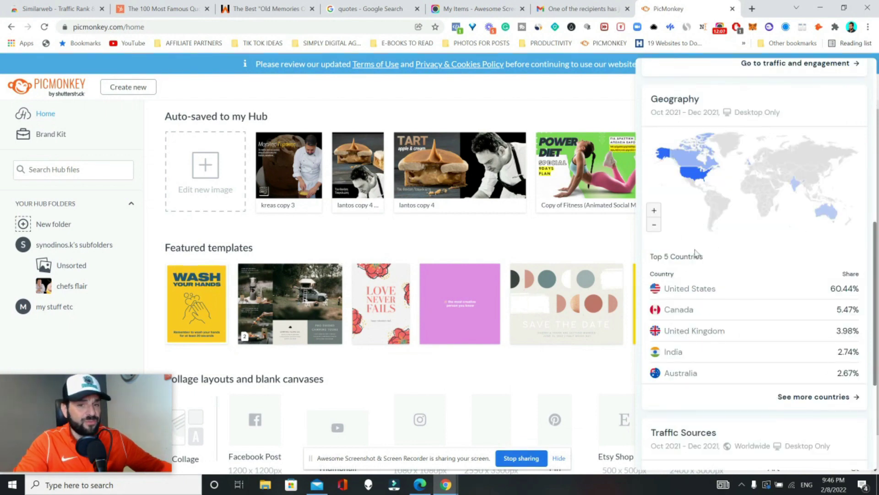
pyautogui.scroll(-3, 669, 302)
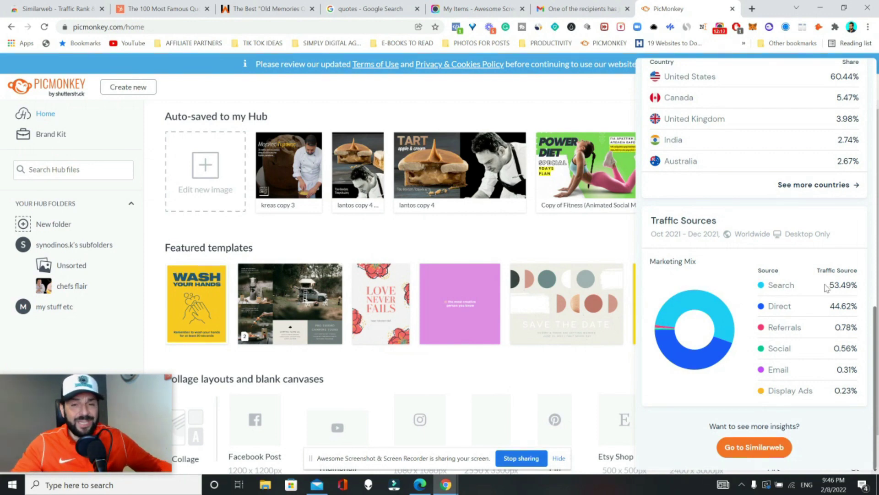
pyautogui.moveTo(800, 280); pyautogui.dragTo(769, 283)
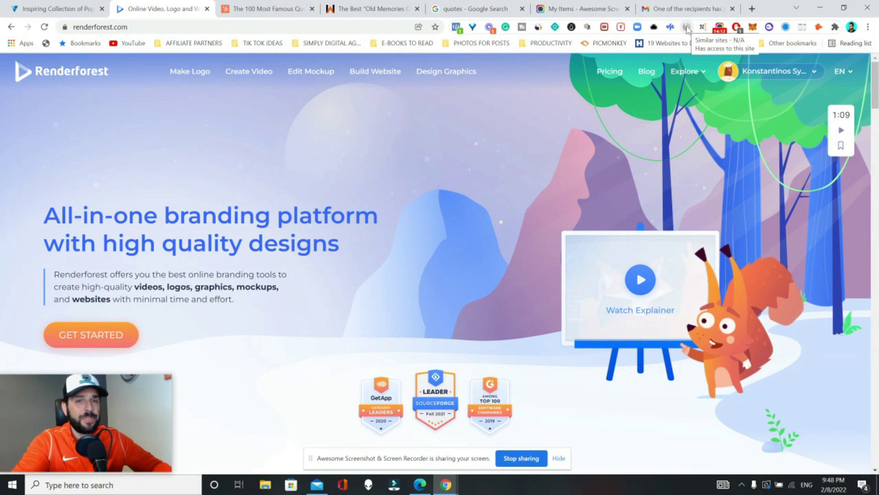
# - Show the SimilarSites list for renderforest.com, including canva.com, veed.io and crello.com
pyautogui.click(687, 29)
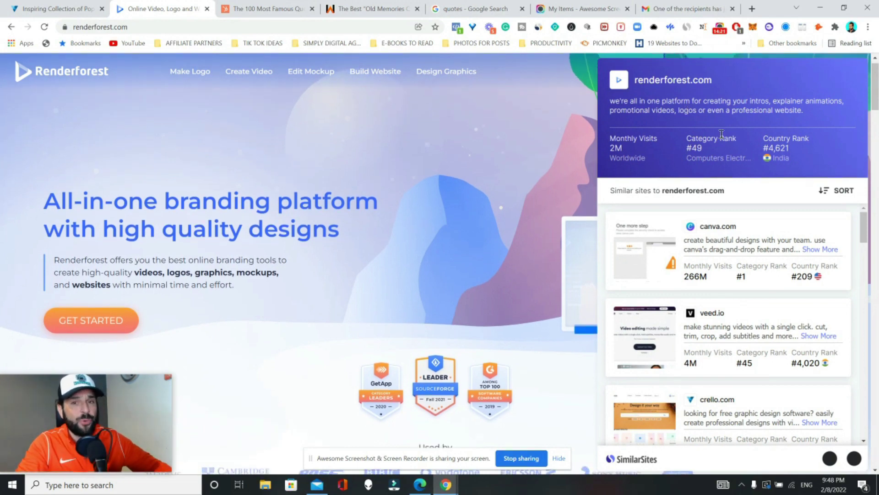
pyautogui.scroll(-2, 719, 245)
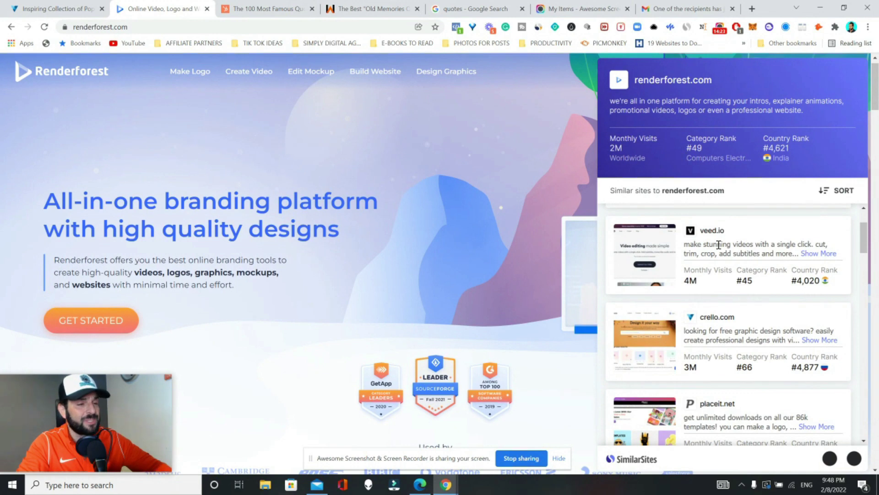
pyautogui.scroll(-1, 718, 245)
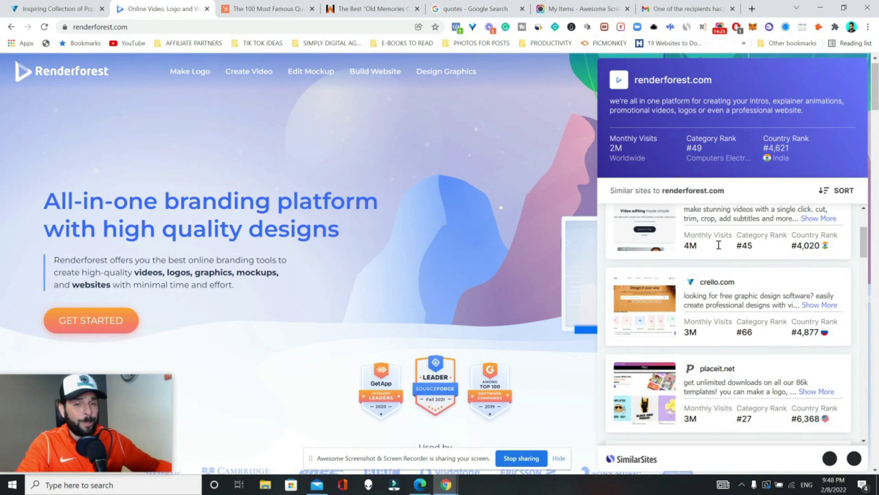
pyautogui.scroll(-2, 719, 245)
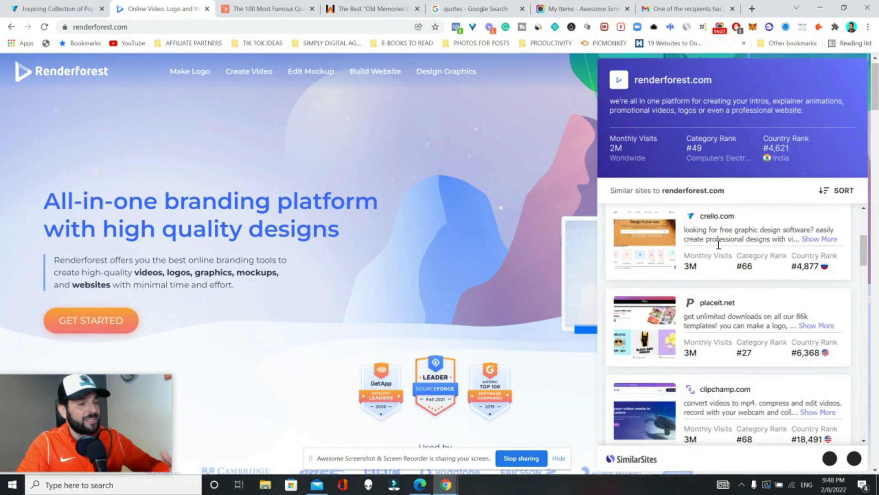
pyautogui.scroll(5, 719, 244)
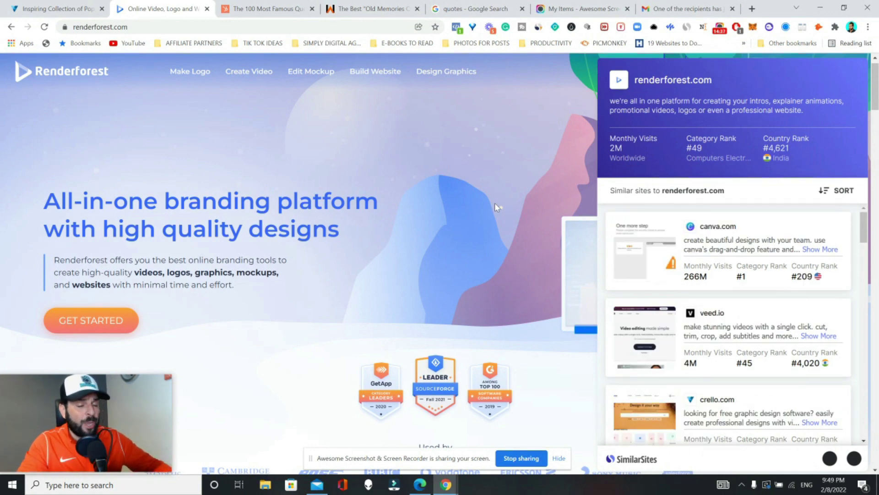
pyautogui.scroll(-1, 713, 250)
pyautogui.scroll(-1, 714, 249)
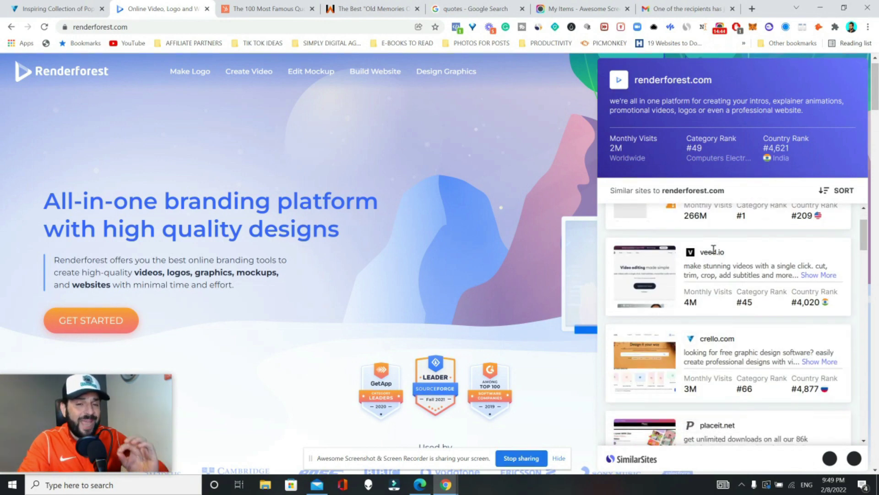
pyautogui.scroll(-1, 713, 249)
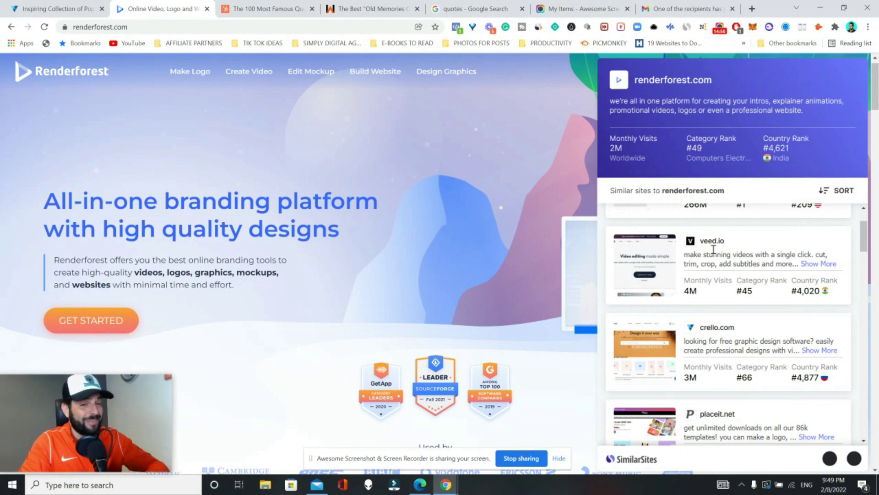
pyautogui.scroll(-3, 713, 249)
pyautogui.scroll(-3, 713, 249)
pyautogui.scroll(-3, 713, 249)
pyautogui.scroll(-3, 713, 250)
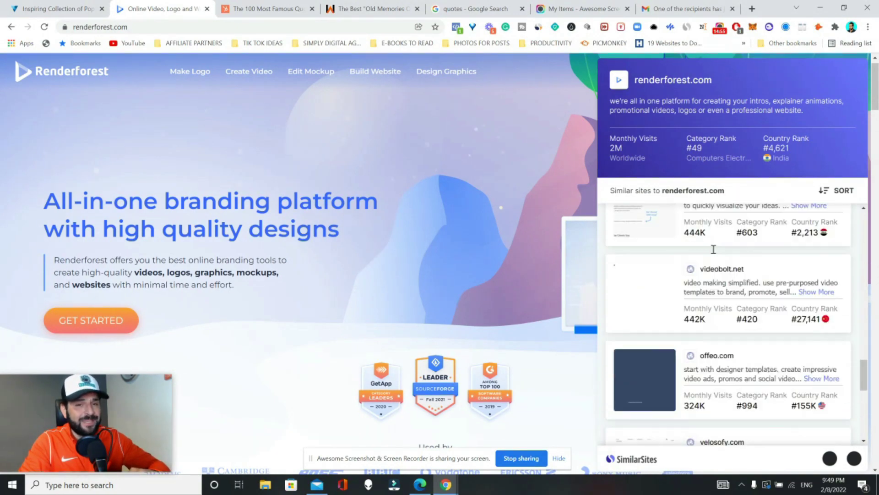